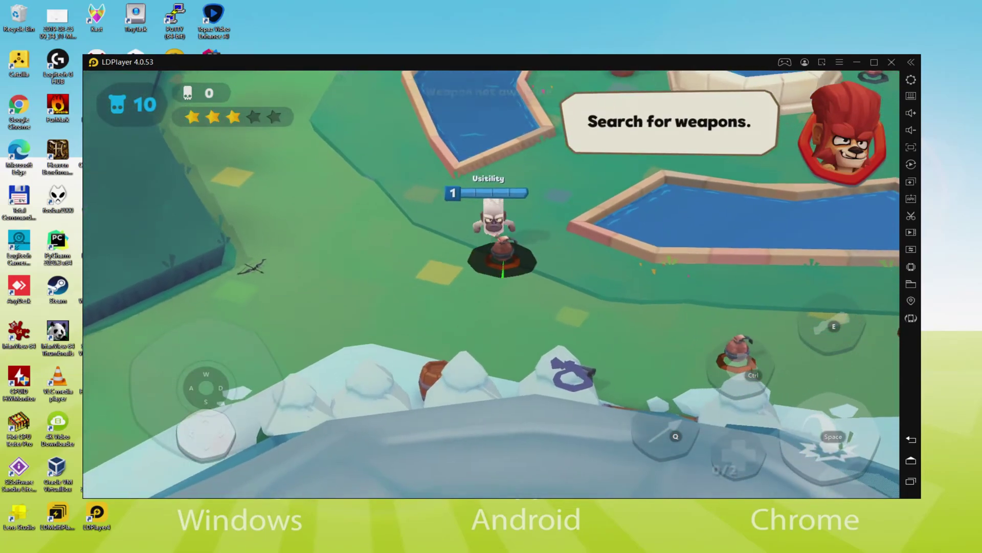
Step: Walk the character right and up-right with WASD to collect the grenade and spear and approach the enemy
{"action": "key", "text": "d"}
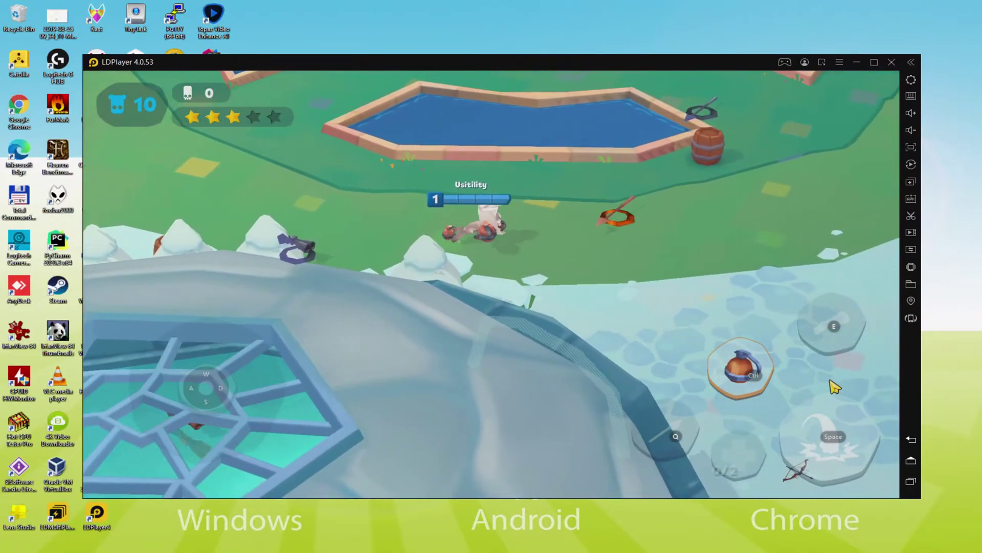
{"action": "key", "text": "d"}
{"action": "key", "text": "w"}
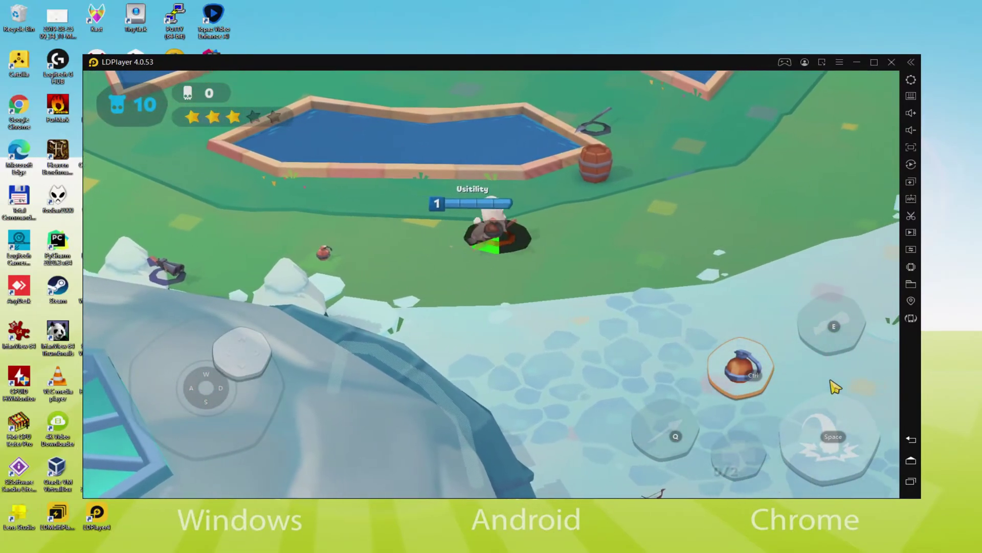
{"action": "key", "text": "d"}
{"action": "key", "text": "w"}
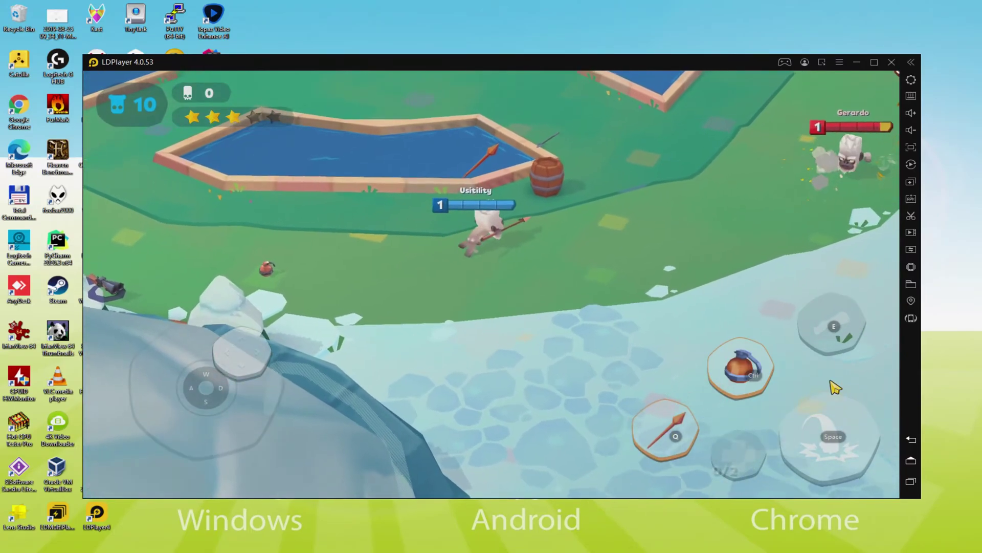
{"action": "key", "text": "d"}
{"action": "key", "text": "w"}
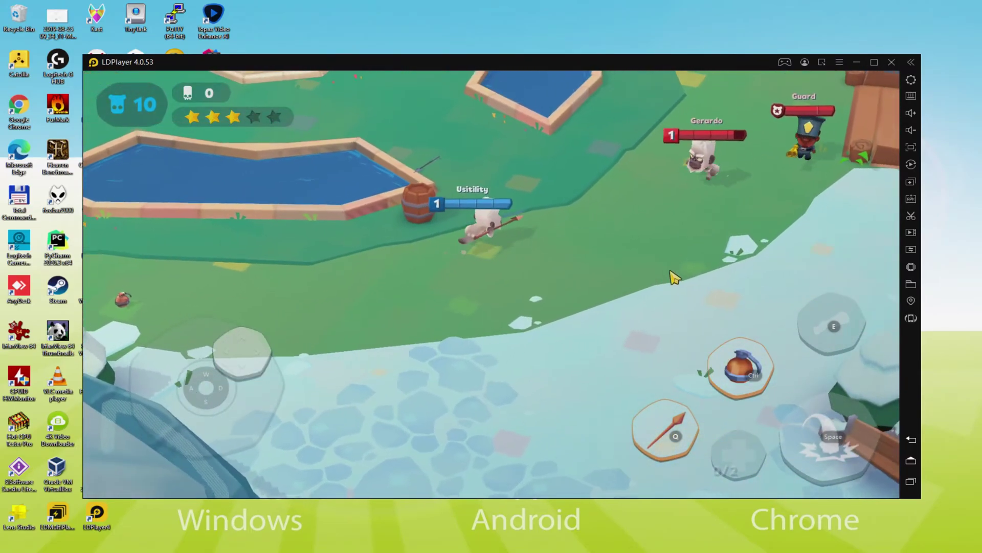
{"action": "key", "text": "d"}
{"action": "key", "text": "w"}
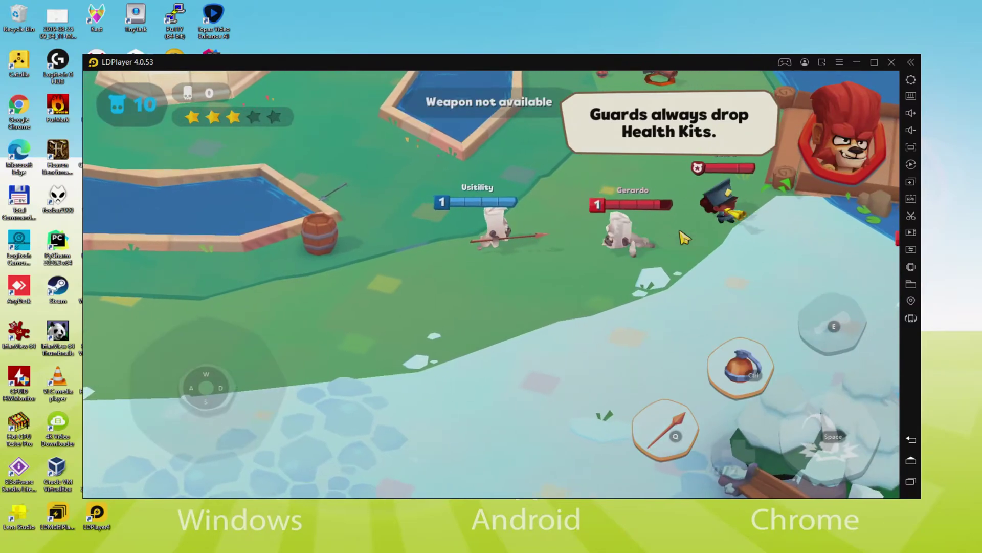
Step: Throw the bomb at the nearby enemy with Ctrl, then keep moving up and to the right
{"action": "key", "text": "ctrl"}
{"action": "key", "text": "a"}
{"action": "key", "text": "w"}
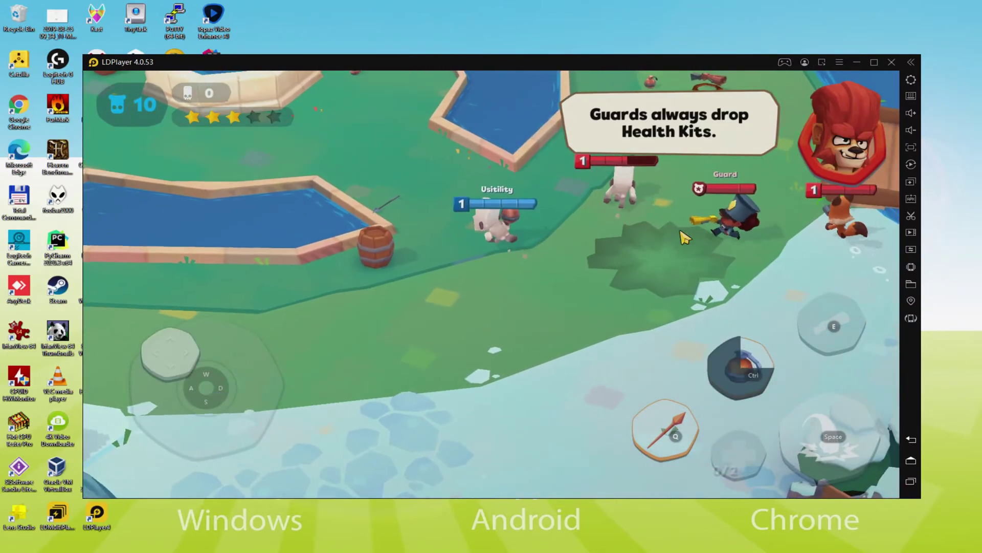
{"action": "key", "text": "w"}
{"action": "key", "text": "d"}
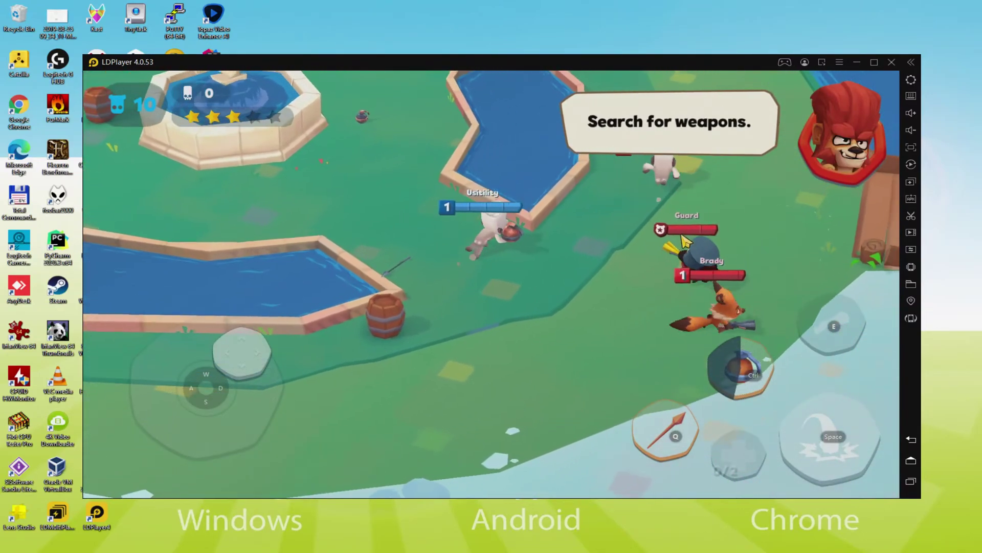
{"action": "key", "text": "w"}
{"action": "key", "text": "d"}
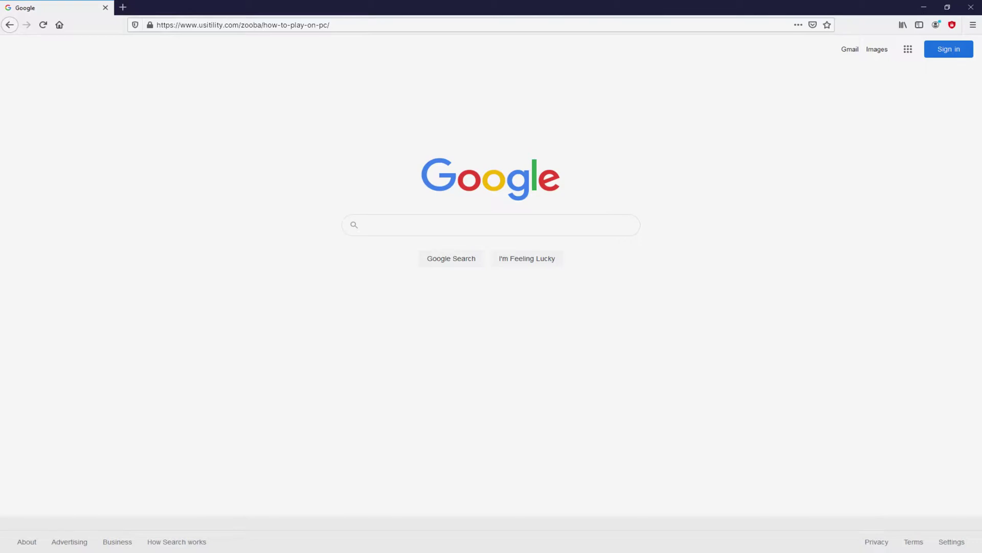
Step: Load usitility.com/zooba/how-to-play-on-pc/ and scroll down to the Download Game on PC button
{"action": "key", "text": "Return"}
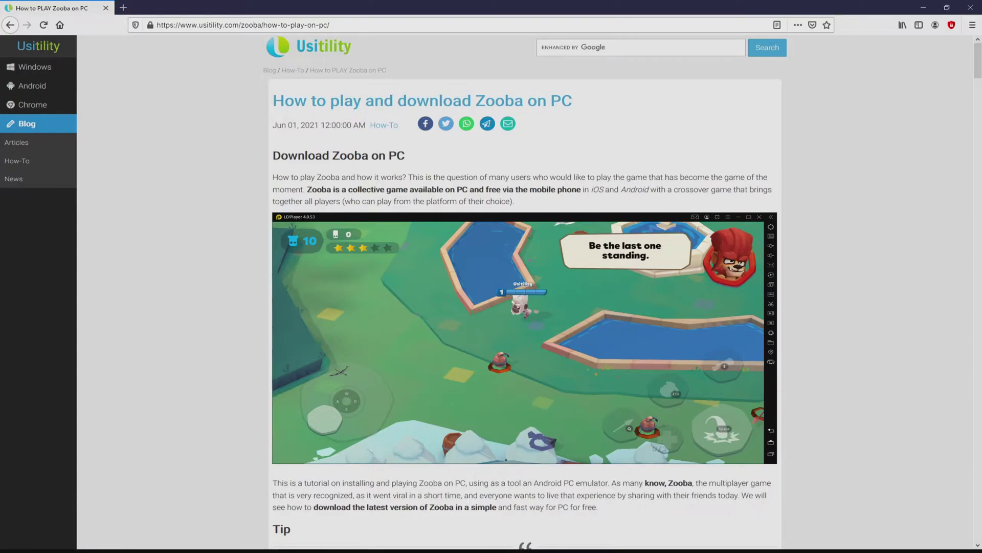
{"action": "scroll", "coordinate": [525, 292], "scroll_direction": "down", "scroll_amount": 4}
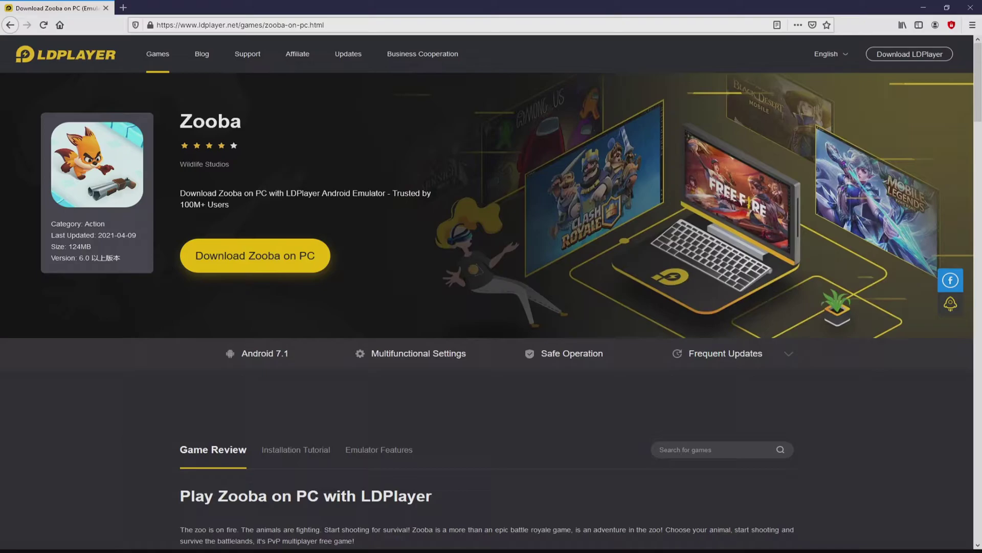
Step: Browse the ldplayer.net Zooba page, then download the installer via the yellow Download Zooba on PC button
{"action": "scroll", "coordinate": [486, 307], "scroll_direction": "down", "scroll_amount": 15}
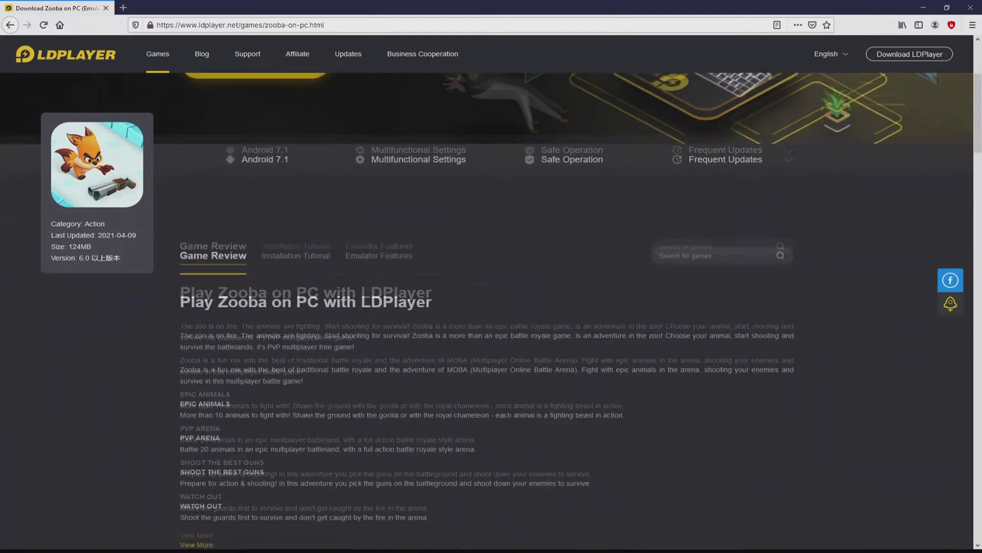
{"action": "scroll", "coordinate": [486, 307], "scroll_direction": "down", "scroll_amount": 10}
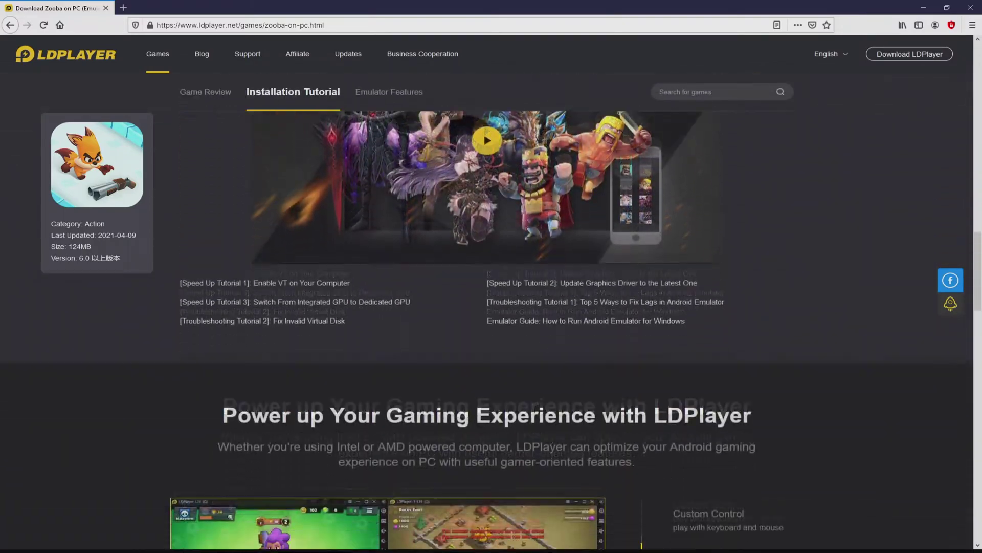
{"action": "scroll", "coordinate": [486, 308], "scroll_direction": "up", "scroll_amount": 3}
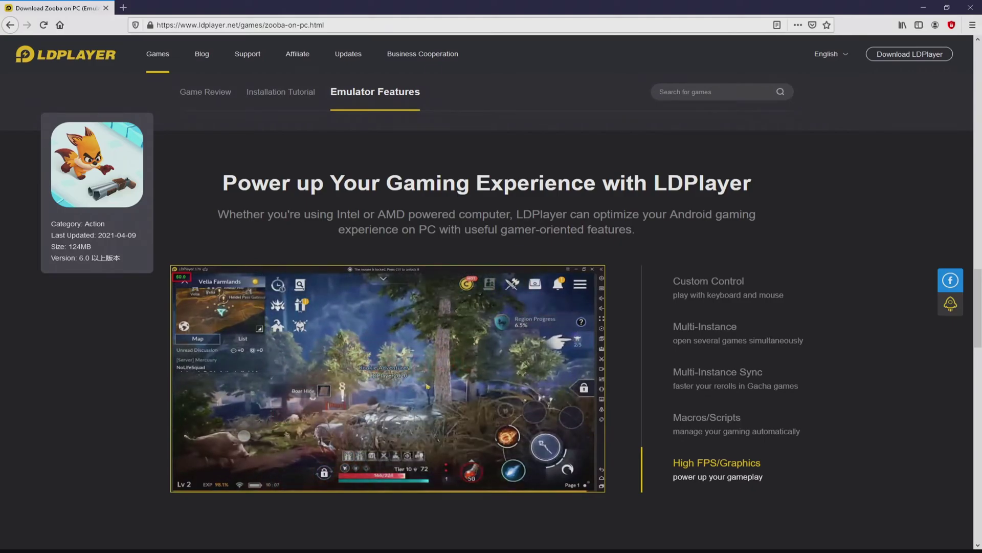
{"action": "scroll", "coordinate": [428, 386], "scroll_direction": "up", "scroll_amount": 10}
{"action": "scroll", "coordinate": [487, 307], "scroll_direction": "up", "scroll_amount": 15}
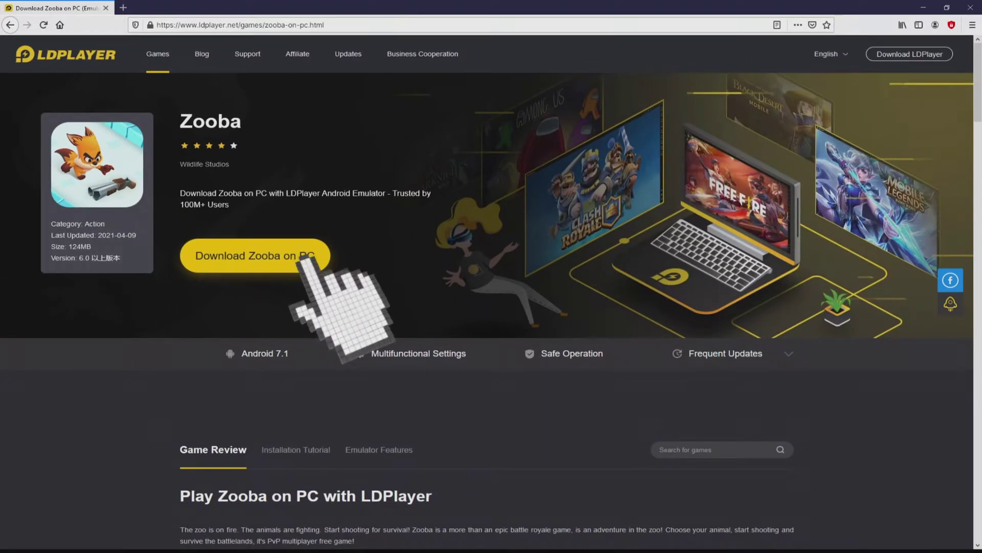
{"action": "left_click", "coordinate": [307, 256]}
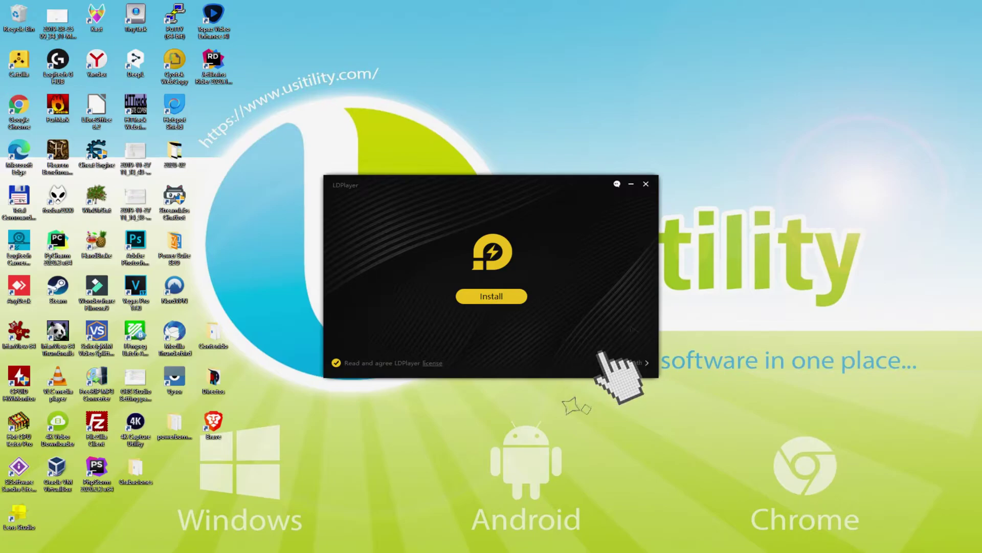
Step: Check the setup path, keep the default C:\LDPlayer\LDPlayer4.0\ folder, and start installing
{"action": "left_click", "coordinate": [635, 362]}
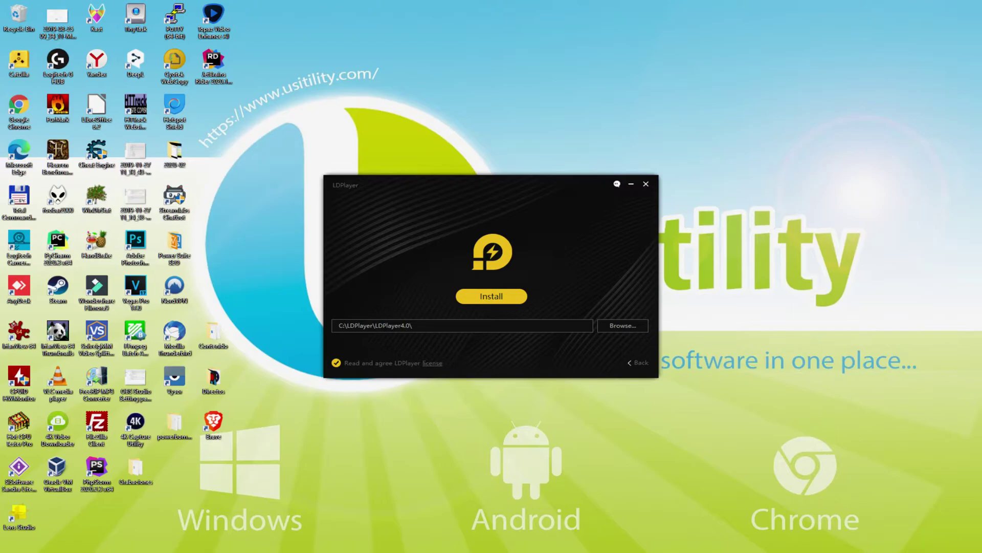
{"action": "left_click", "coordinate": [631, 358]}
{"action": "left_click", "coordinate": [489, 296]}
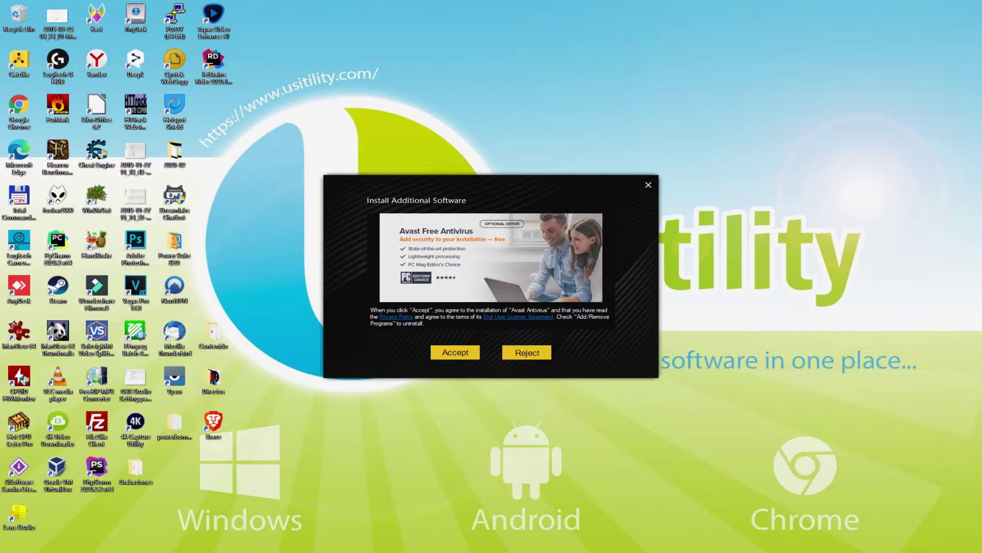
Step: Reject both the Avast Free Antivirus and McAfee WebAdvisor add-on offers
{"action": "left_click", "coordinate": [527, 352]}
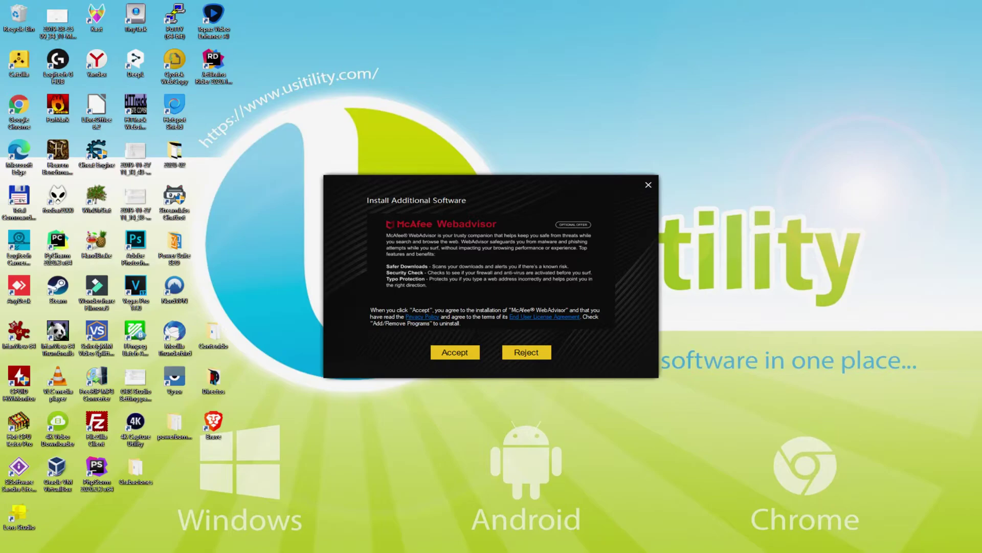
{"action": "left_click", "coordinate": [527, 343]}
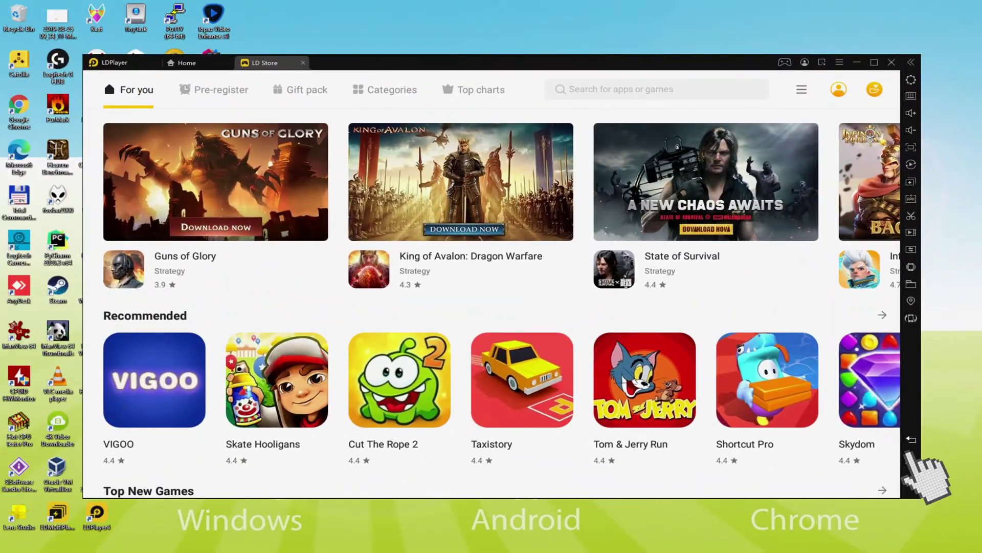
Step: Leave the LD Store and launch Play Store from the System Apps folder
{"action": "left_click", "coordinate": [910, 441]}
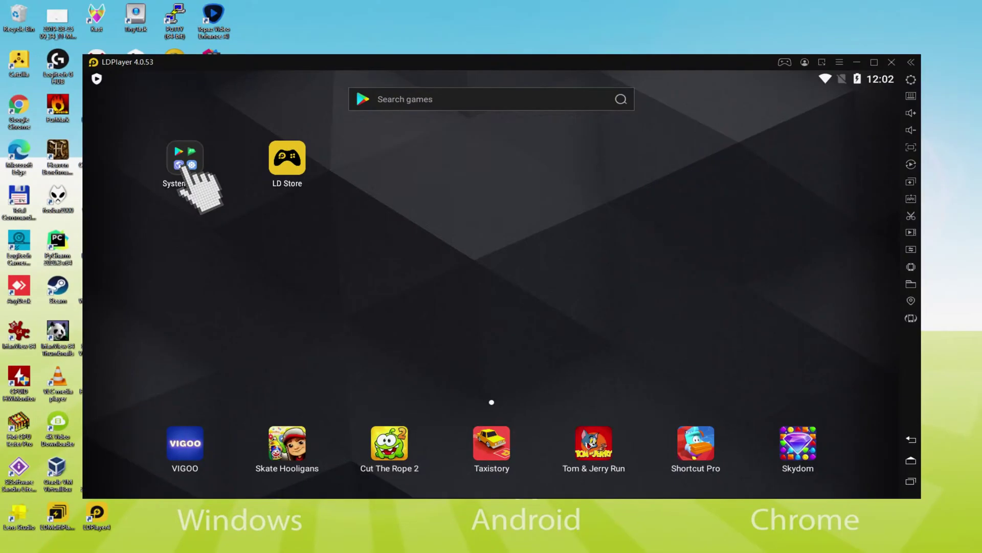
{"action": "left_click", "coordinate": [190, 176]}
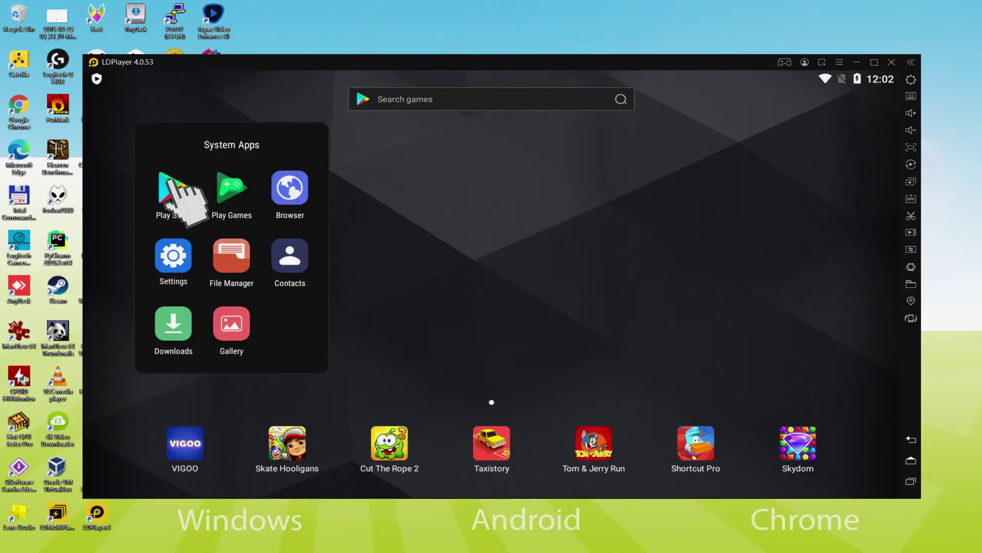
{"action": "left_click", "coordinate": [176, 189]}
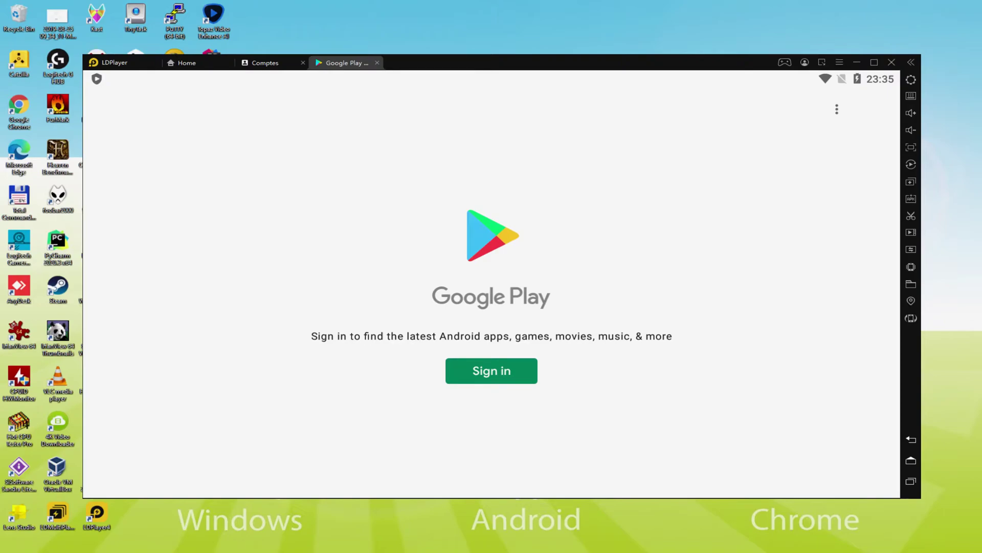
Step: Begin the Google account sign-in from the Play Store's Sign in button
{"action": "left_click", "coordinate": [493, 365]}
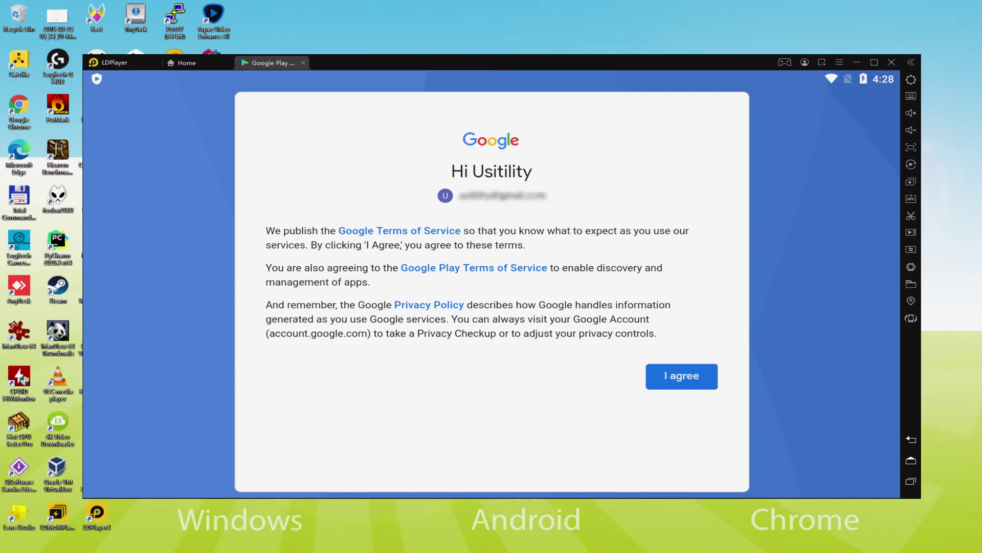
Step: Agree to Google's terms, disable Back up to Google Drive, and accept the services settings
{"action": "left_click", "coordinate": [680, 379]}
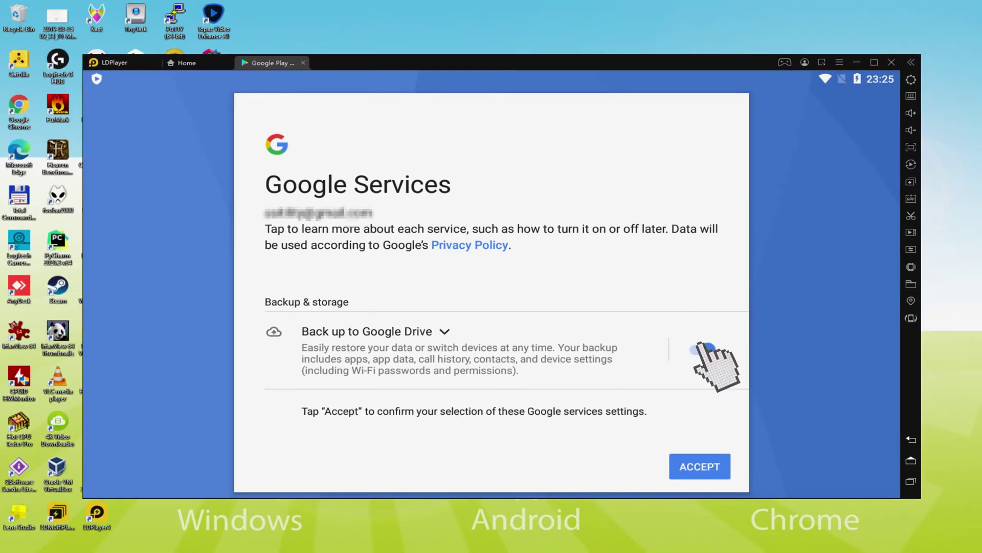
{"action": "left_click", "coordinate": [702, 349]}
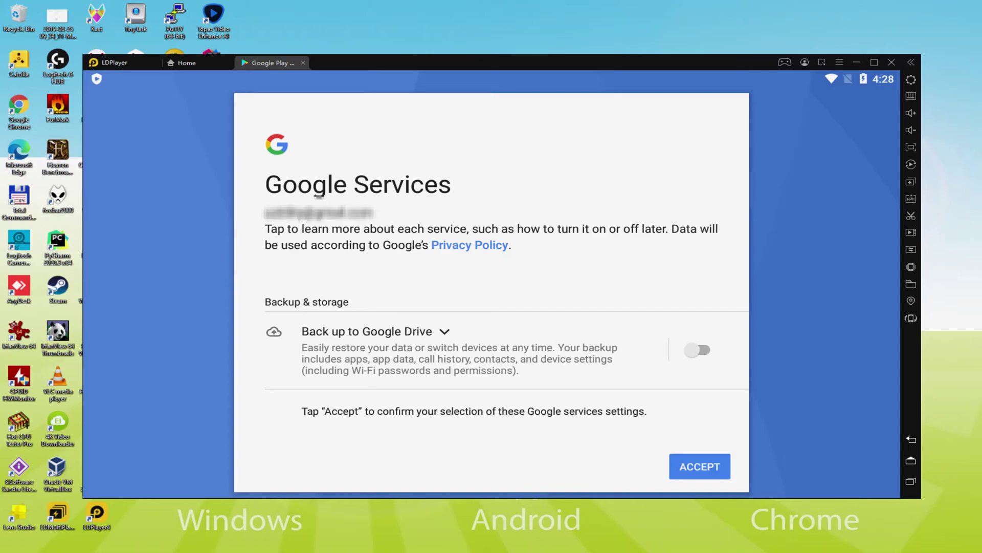
{"action": "left_click", "coordinate": [697, 463]}
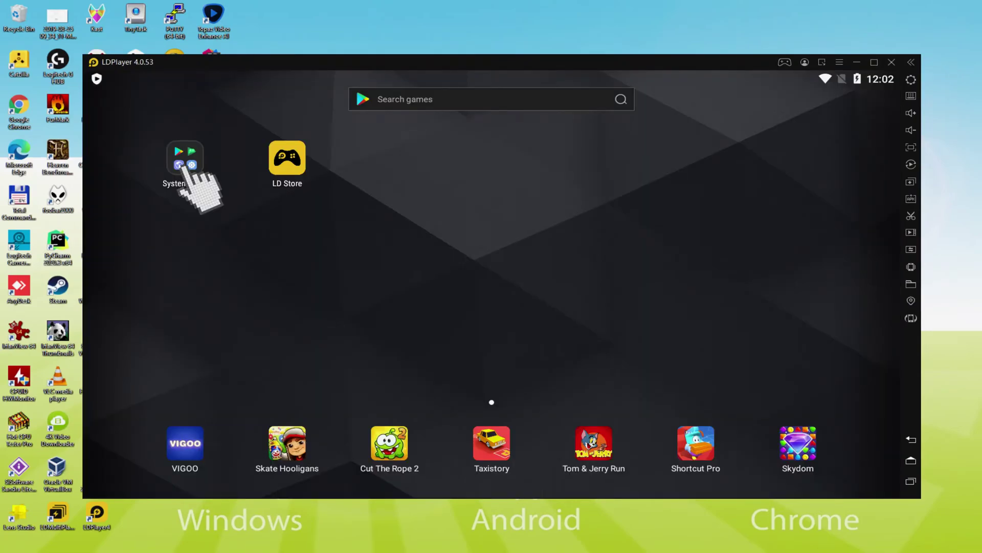
Step: Launch Play Store from the System Apps folder on the LDPlayer home screen
{"action": "left_click", "coordinate": [185, 161]}
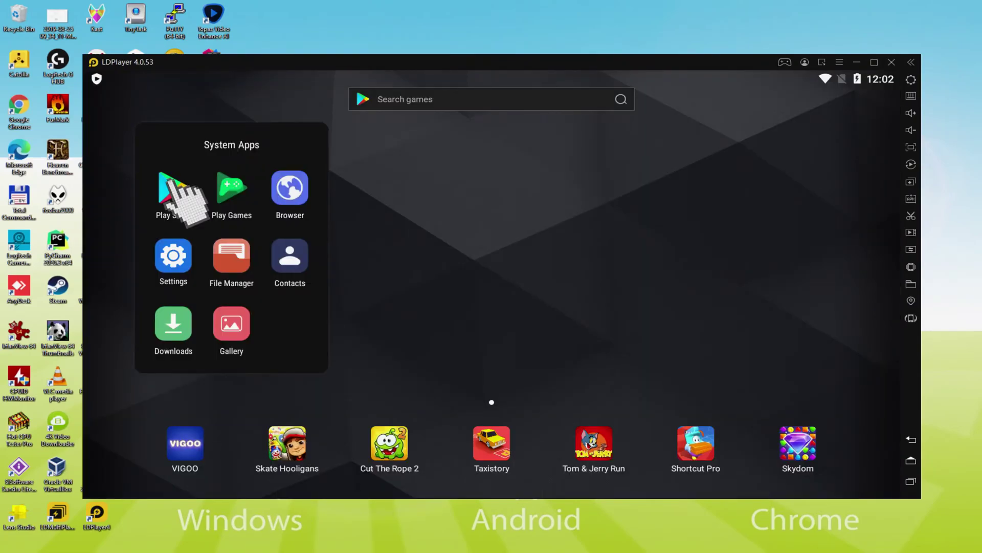
{"action": "left_click", "coordinate": [174, 187]}
{"action": "type", "text": "Zooba"}
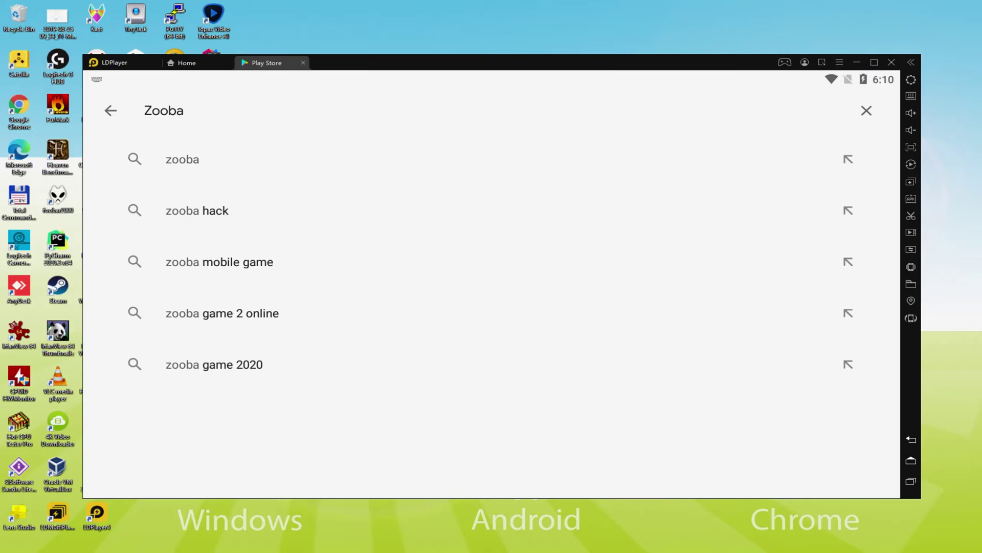
Step: Pick the zooba search suggestion to show the Wildlife Studios Zooba listing
{"action": "left_click", "coordinate": [202, 156]}
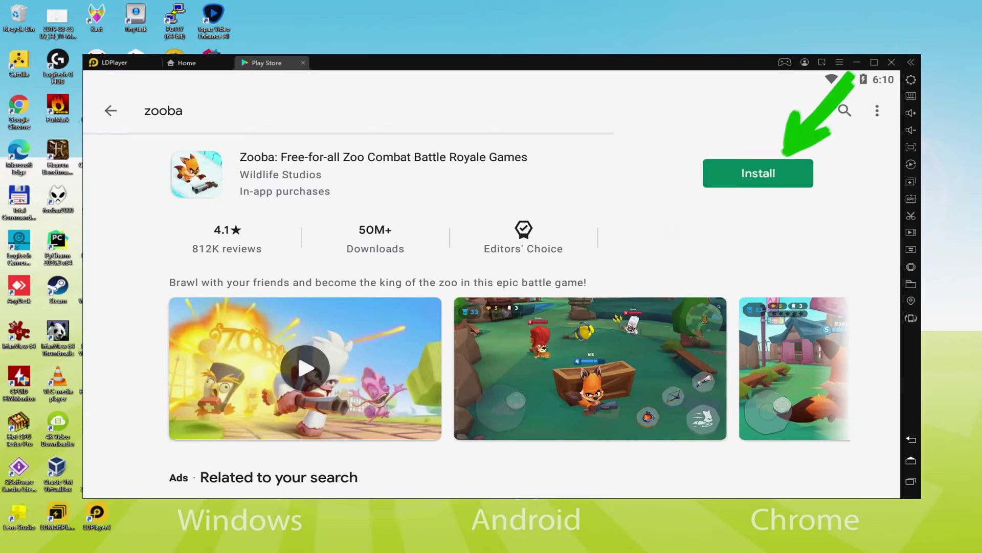
Step: Install Zooba from the Play Store and wait until its listing offers Uninstall and Play
{"action": "left_click", "coordinate": [784, 169]}
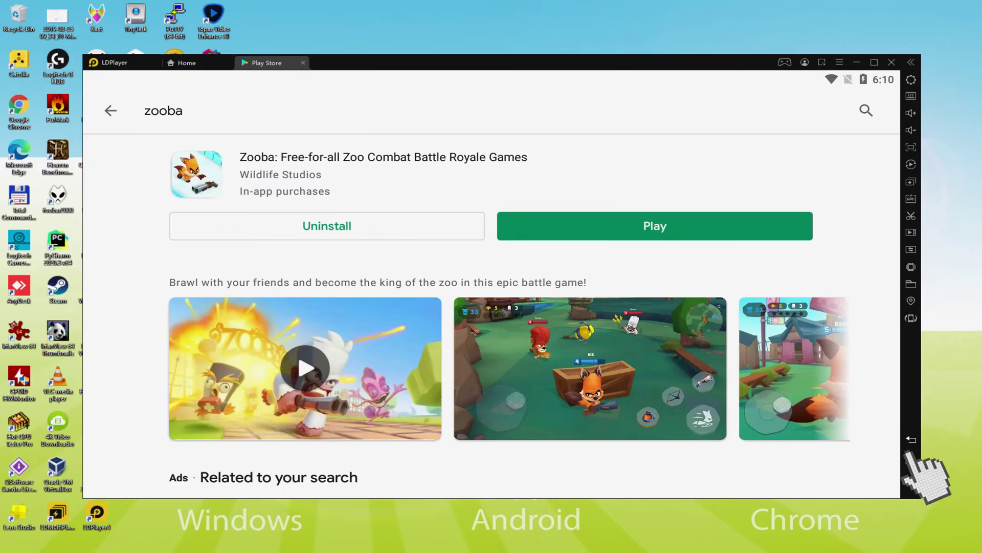
Step: Return home, start Zooba, and move across the map to pick up a dropped gun
{"action": "left_click", "coordinate": [911, 440]}
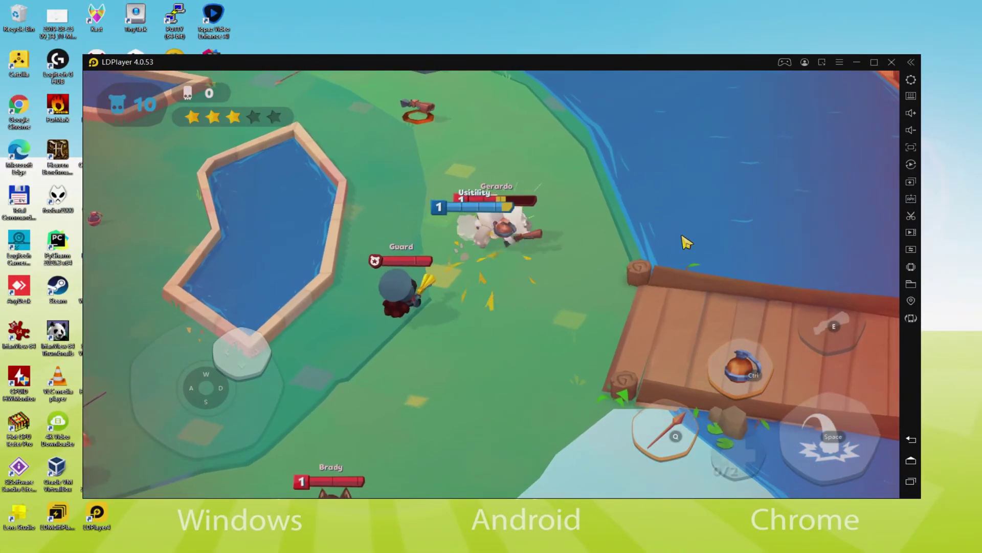
{"action": "key", "text": "w"}
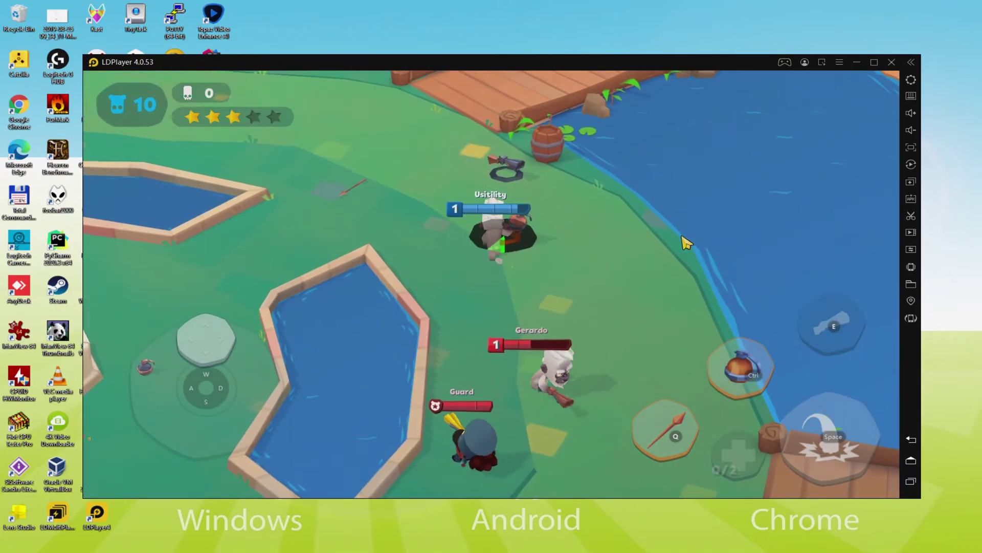
{"action": "key", "text": "w"}
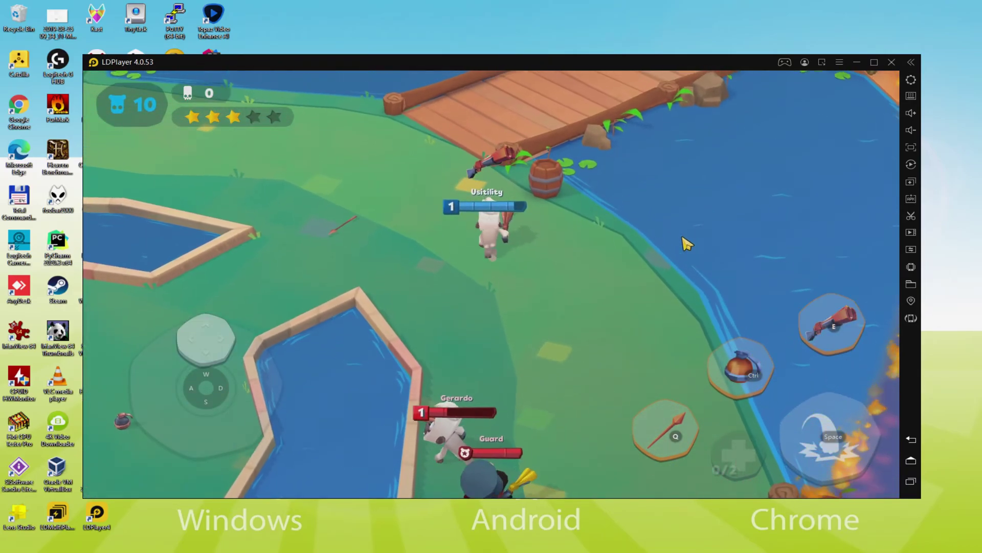
{"action": "key", "text": "s"}
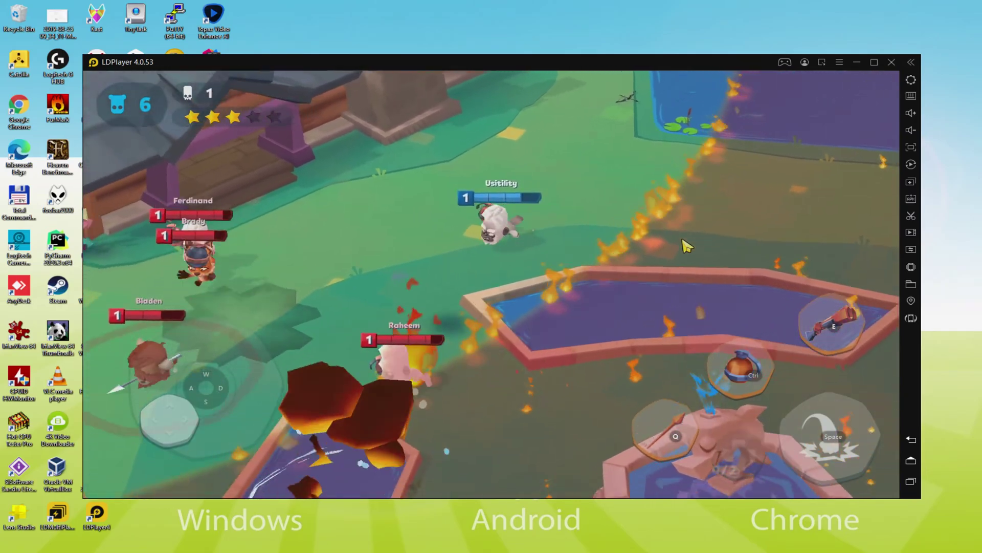
{"action": "key", "text": "a"}
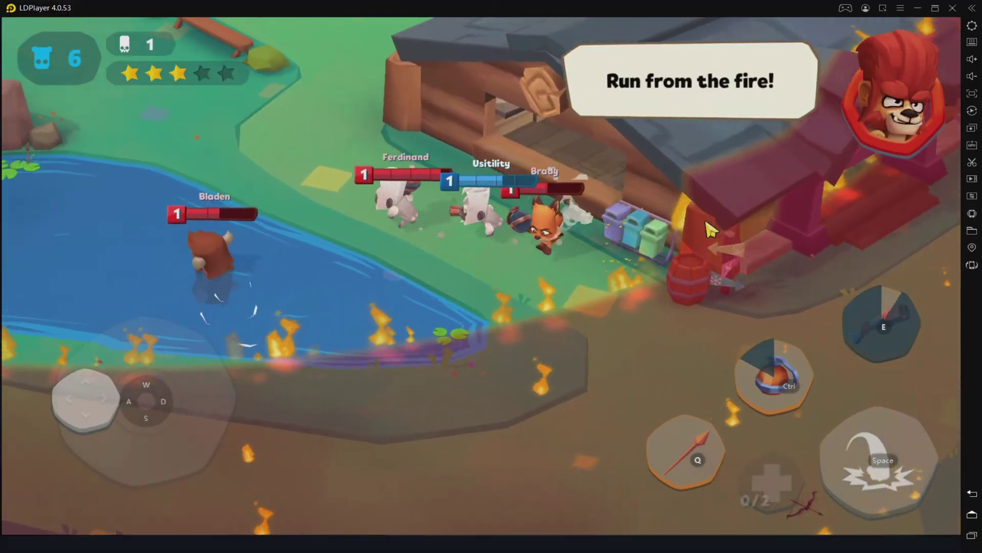
Step: Attack nearby enemies with a Q spear throw and Ctrl grenades while steering with A and D
{"action": "key", "text": "q"}
{"action": "key", "text": "a"}
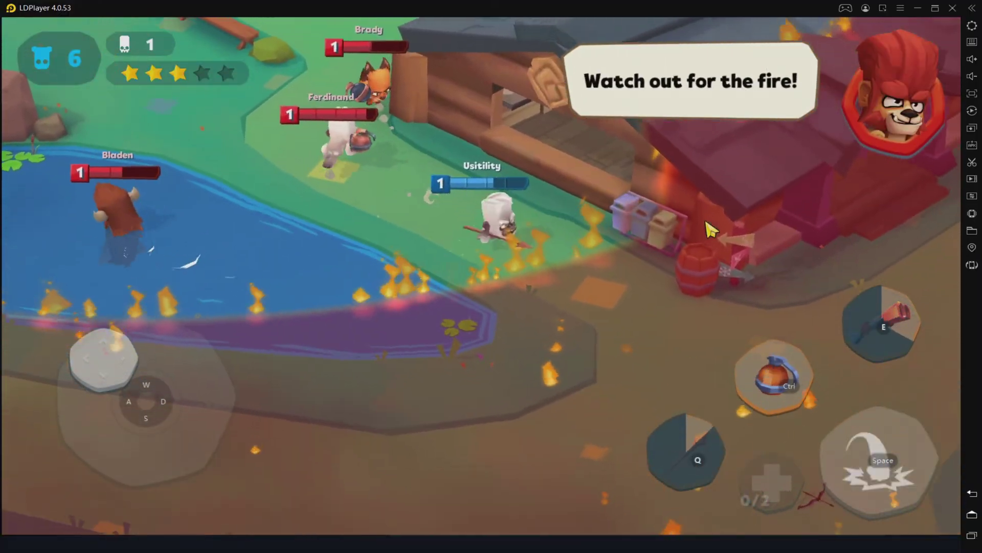
{"action": "key", "text": "ctrl"}
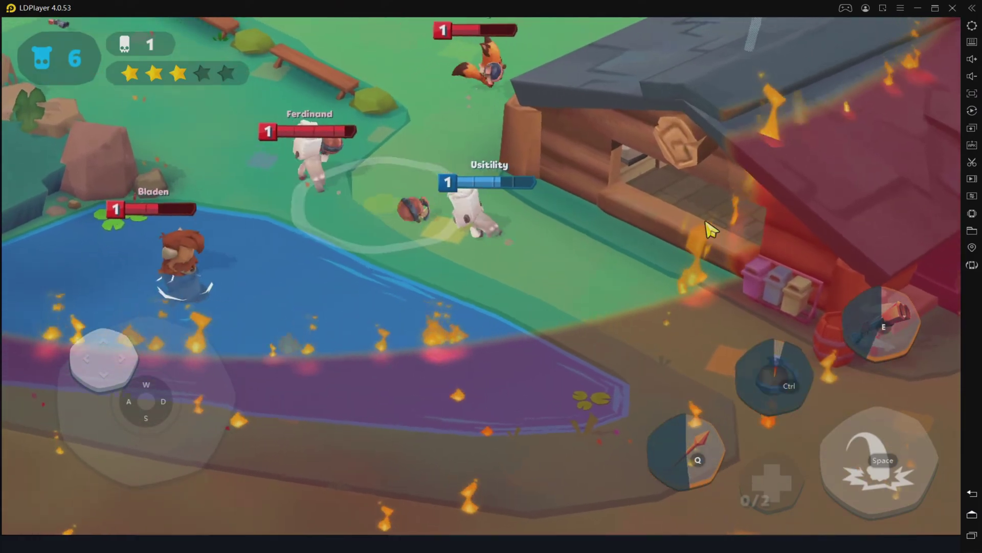
{"action": "key", "text": "d"}
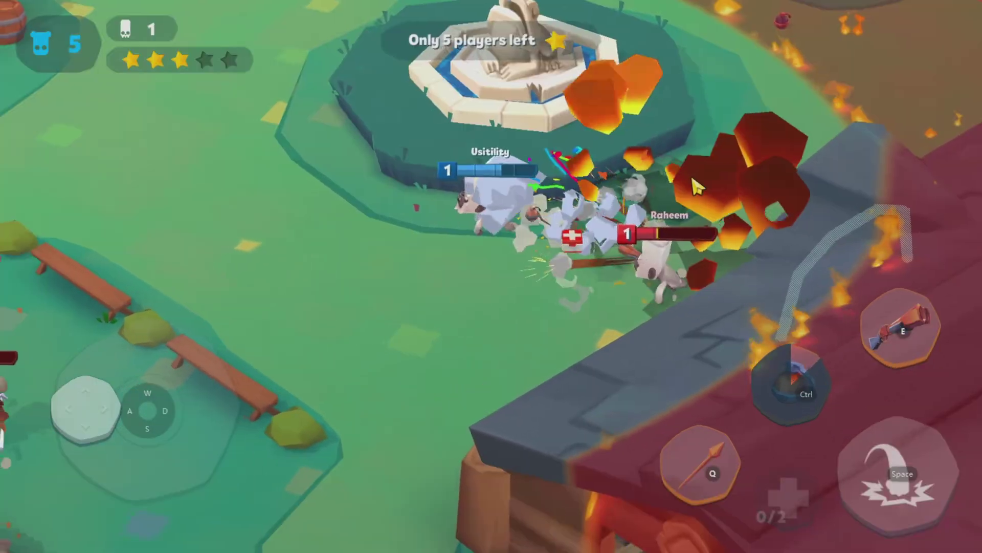
Step: Grab and use a medkit, then bomb and spear Bladen and Brady while heading up-left
{"action": "key", "text": "s"}
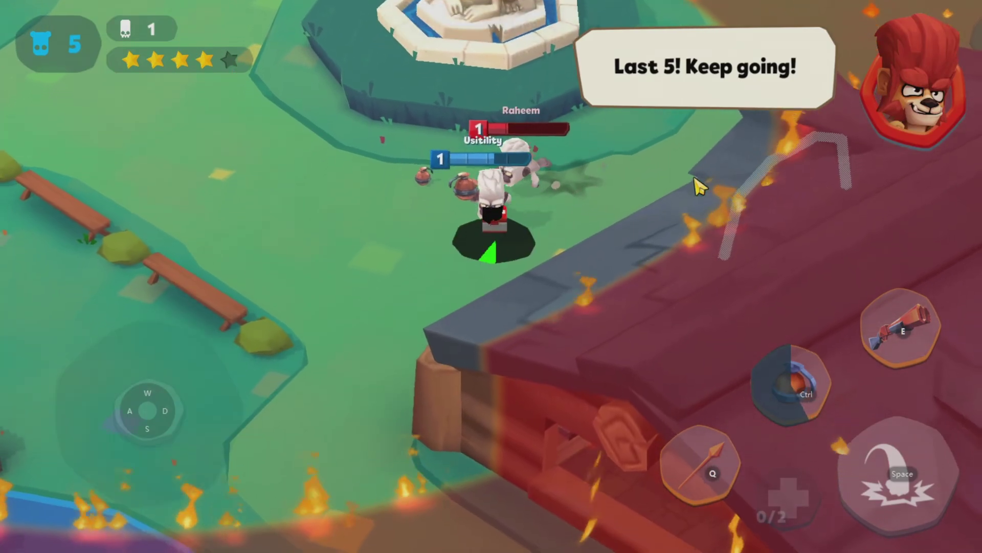
{"action": "key", "text": "a"}
{"action": "key", "text": "w"}
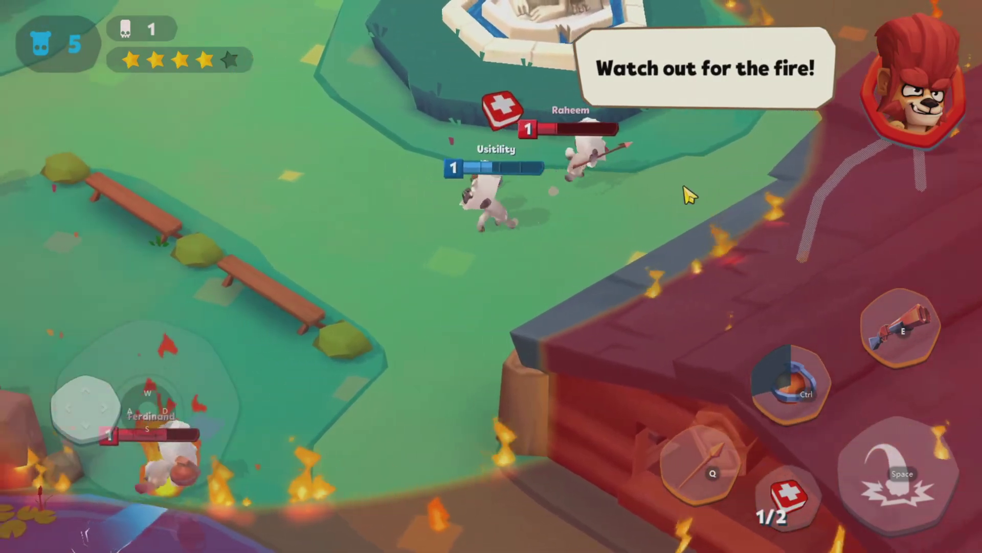
{"action": "key", "text": "r"}
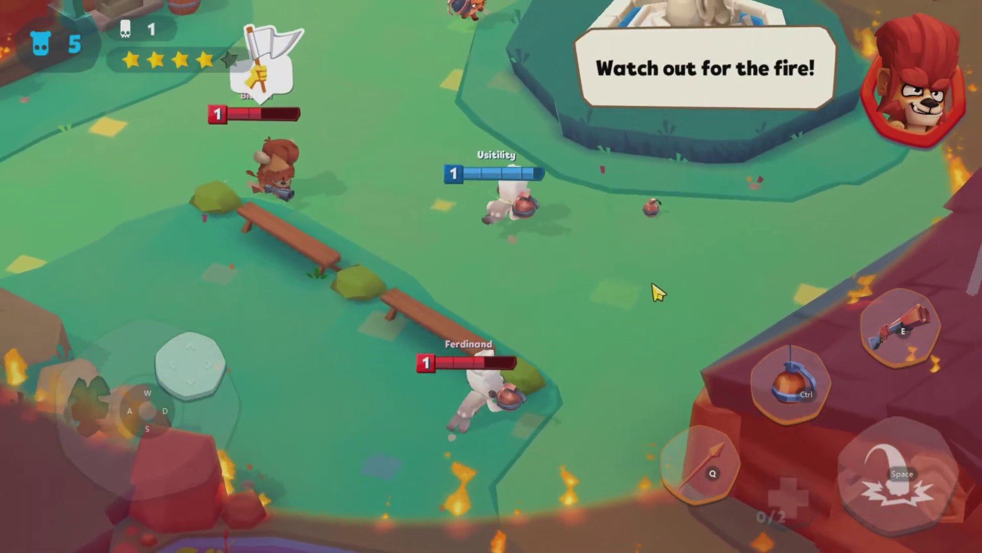
{"action": "key", "text": "ctrl"}
{"action": "key", "text": "a"}
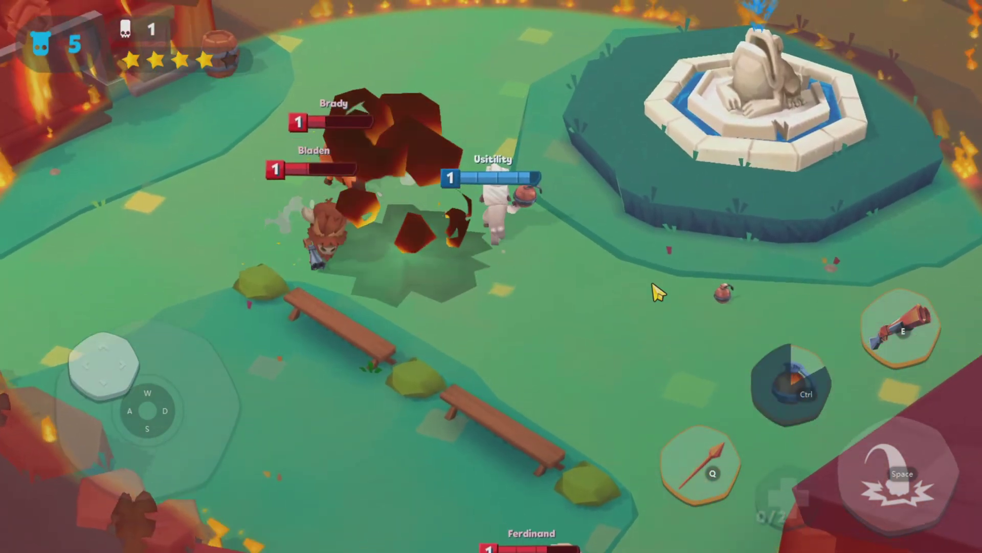
{"action": "key", "text": "q"}
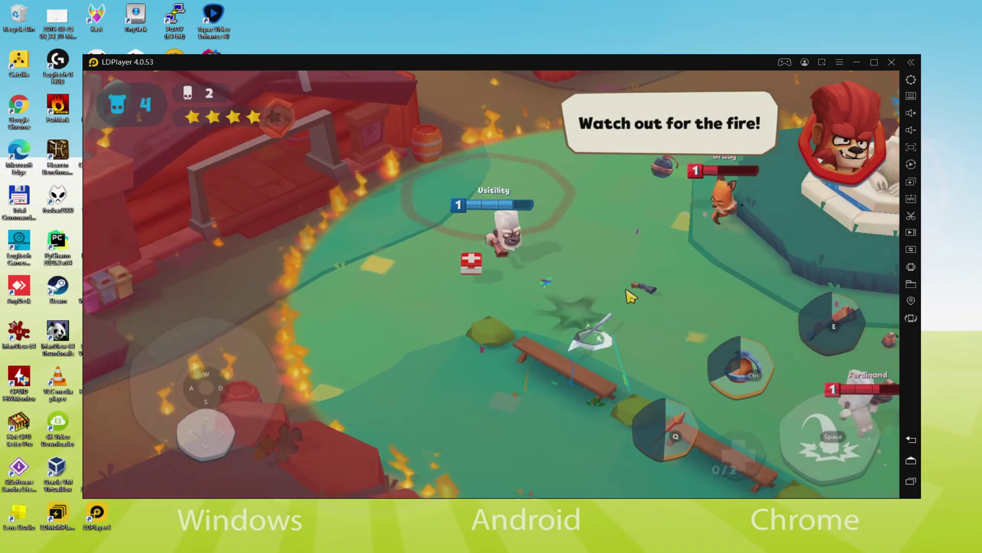
Step: Heal on the medkit, approach Ferdinand, then retreat up-left with W and A
{"action": "key", "text": "s"}
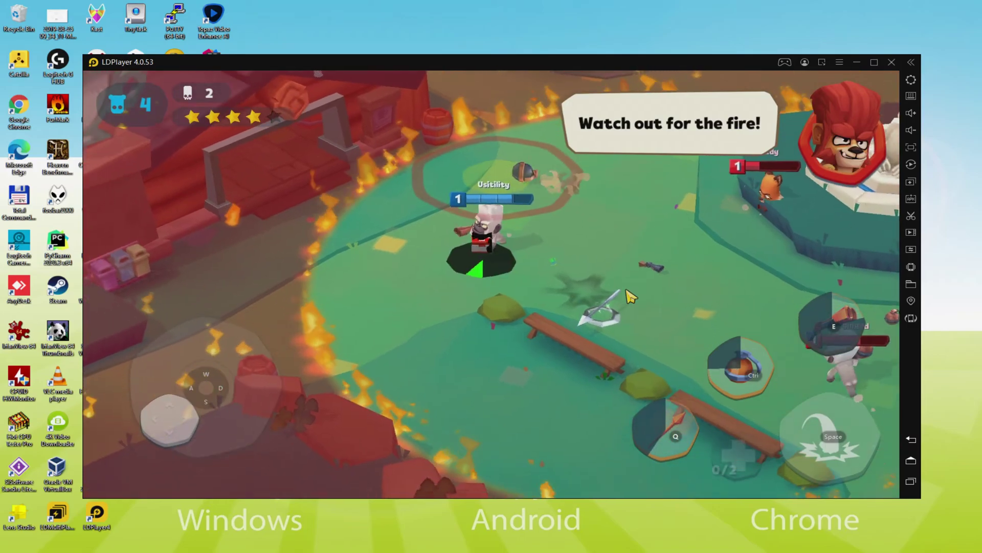
{"action": "key", "text": "d"}
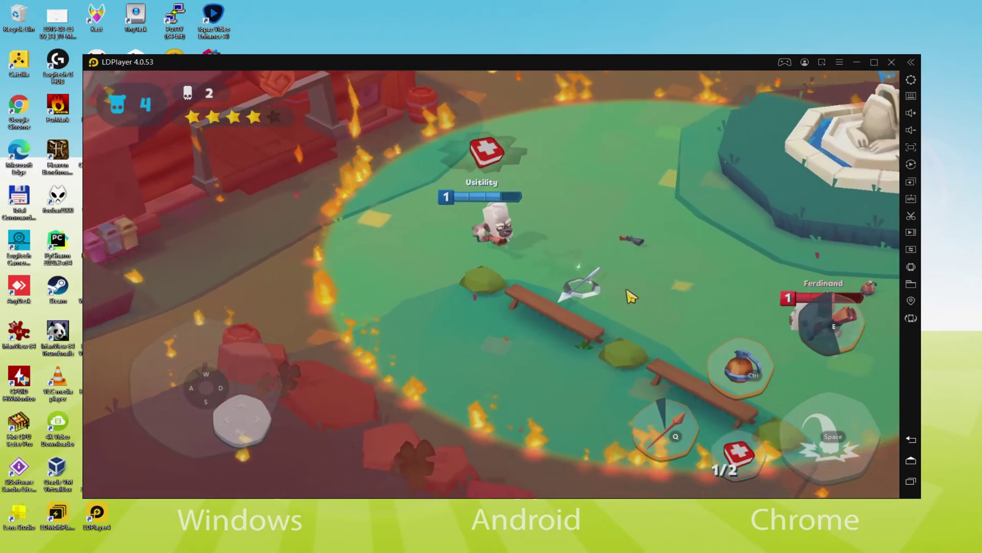
{"action": "key", "text": "s"}
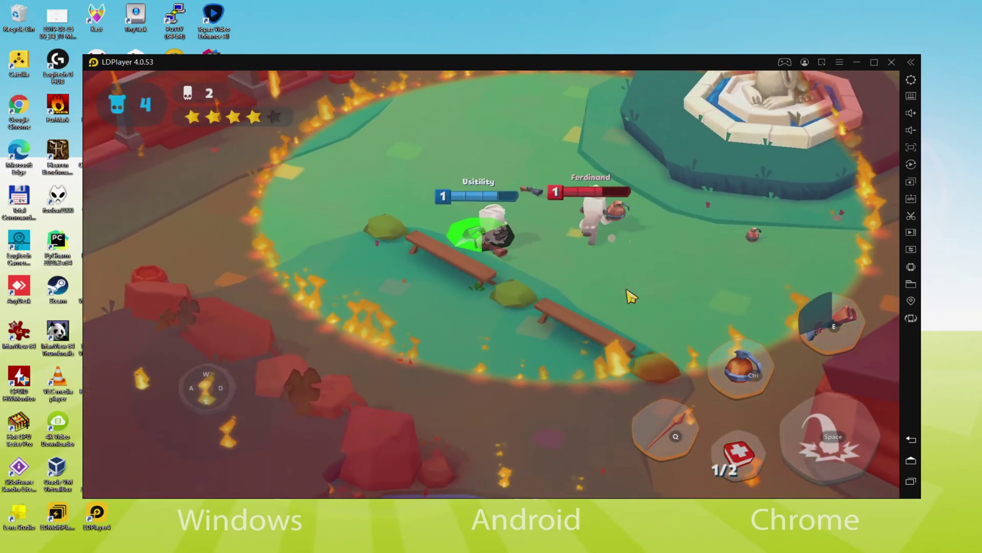
{"action": "key", "text": "w"}
{"action": "key", "text": "a"}
Step: Grenade Ferdinand to win the round, then exit the keyboard mapping settings
{"action": "key", "text": "w"}
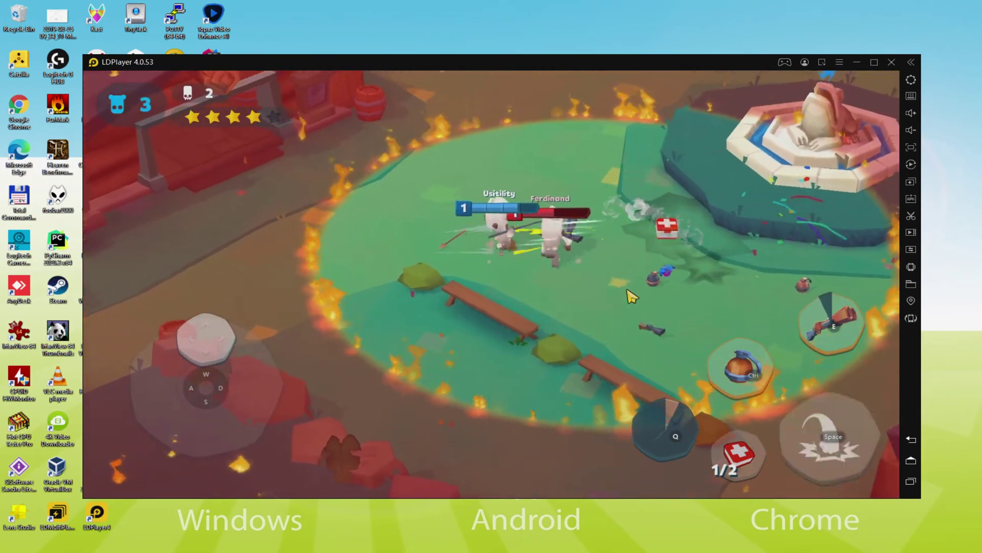
{"action": "key", "text": "ctrl"}
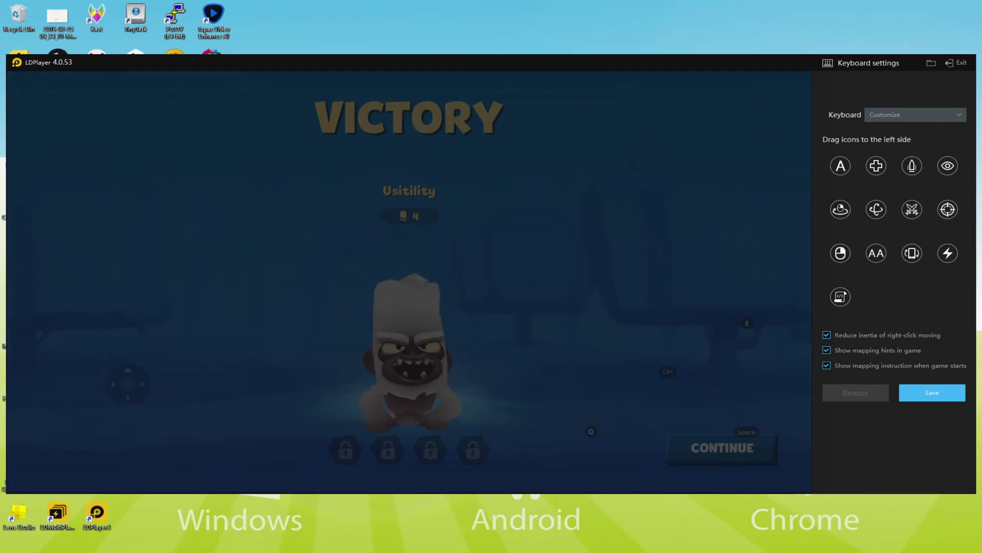
{"action": "left_click", "coordinate": [952, 63]}
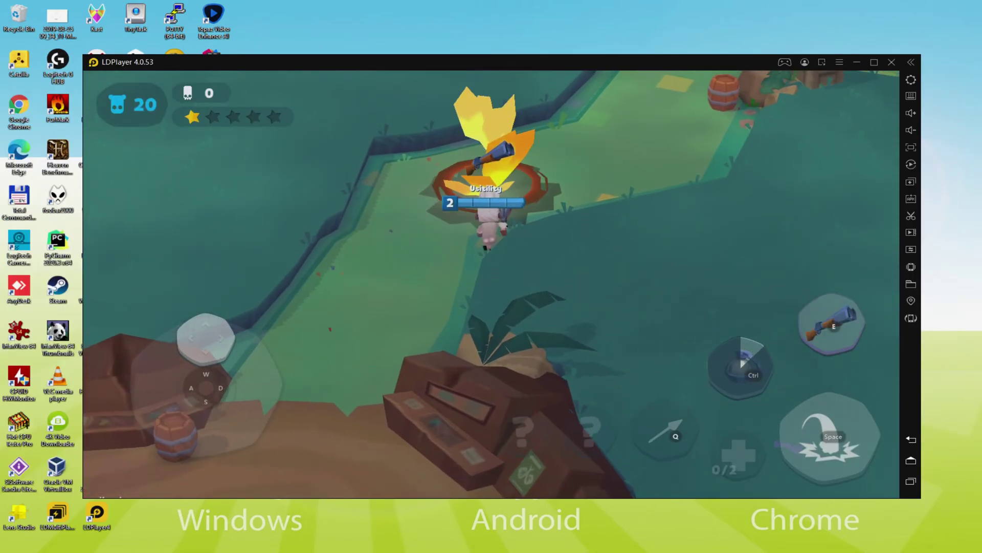
Step: Walk around the new match, review the 960x540 (dpi 160) resolution in Advanced settings, then exit with Esc
{"action": "key", "text": "d"}
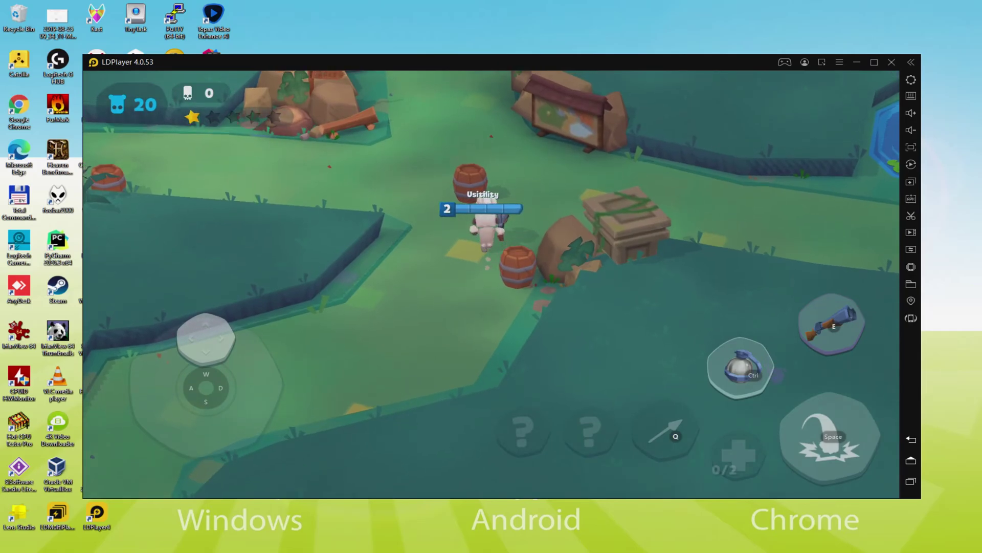
{"action": "key", "text": "a"}
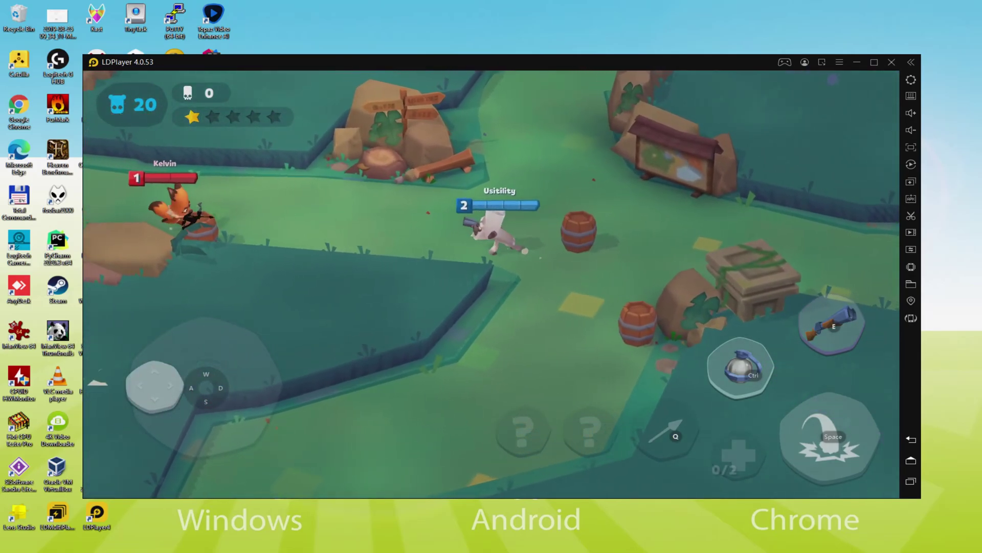
{"action": "key", "text": "a"}
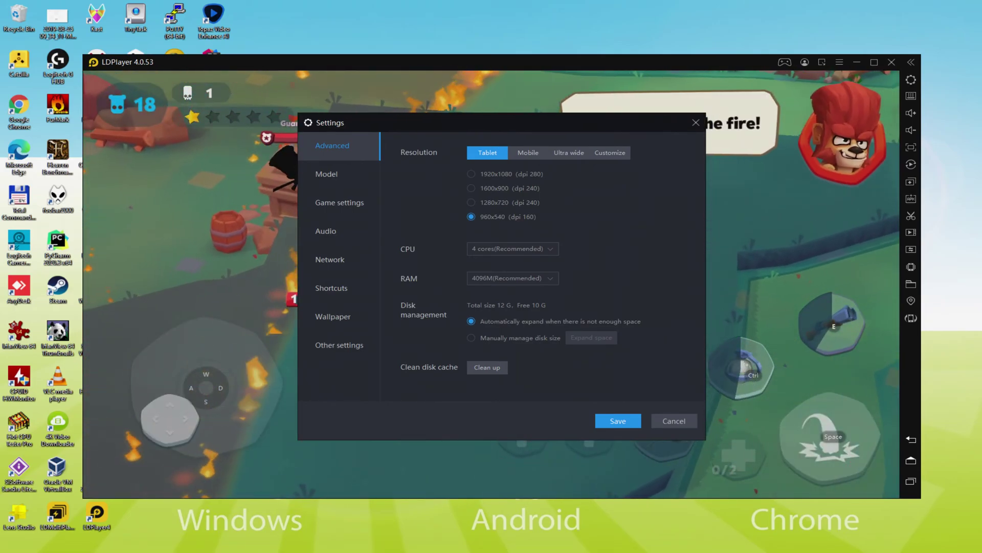
{"action": "key", "text": "Escape"}
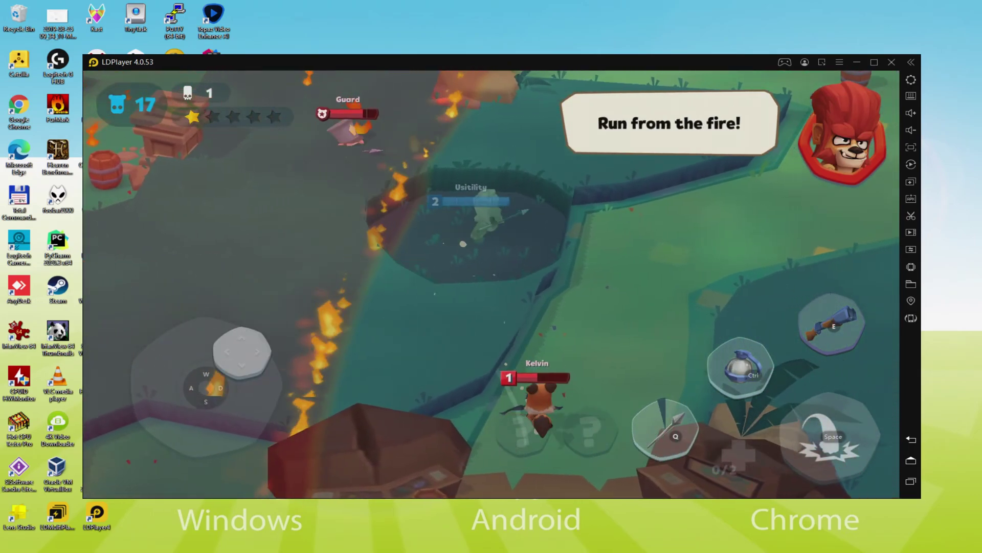
Step: Fight the nearby enemies with gunfire, a Ctrl grenade and a Q spear dash, then run from the fire
{"action": "key", "text": "w"}
{"action": "key", "text": "e"}
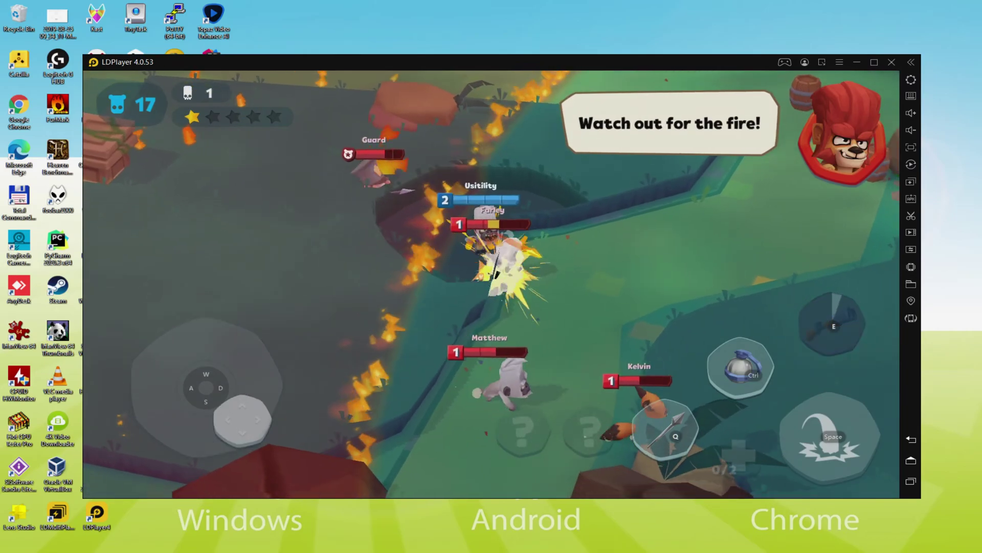
{"action": "key", "text": "s"}
{"action": "key", "text": "d"}
{"action": "key", "text": "ctrl"}
{"action": "key", "text": "q"}
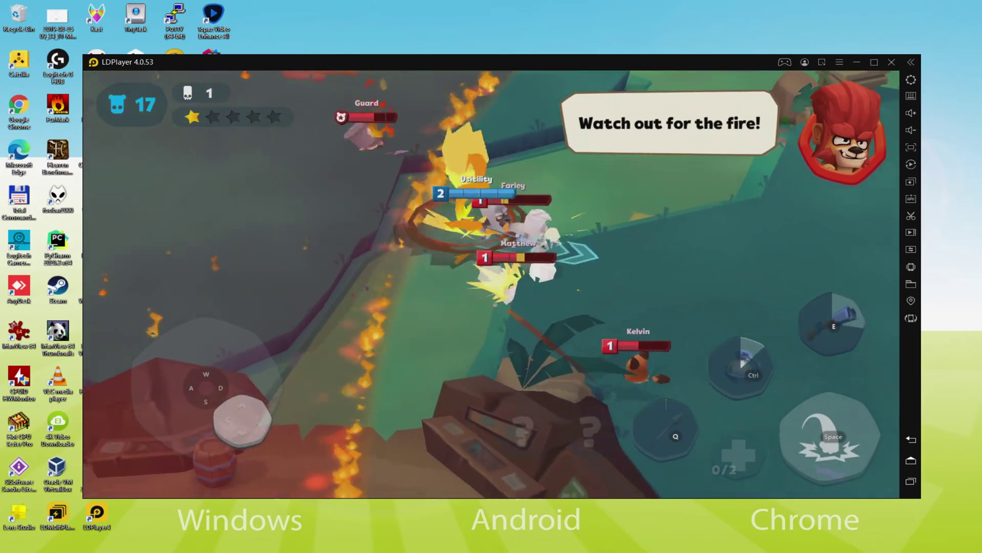
{"action": "key", "text": "s"}
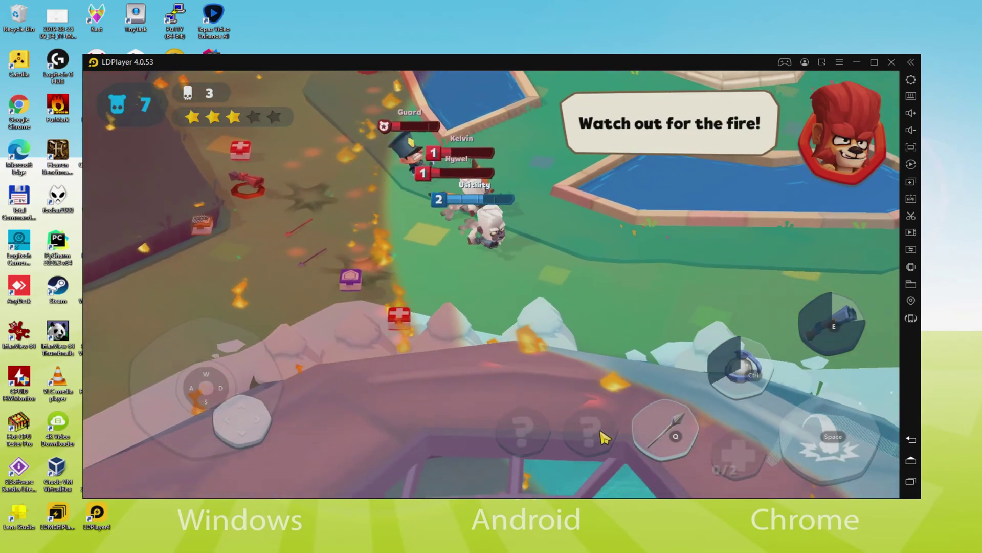
Step: Dash up-left with Space, then grenade and spear-dash Cassius
{"action": "key", "text": "space"}
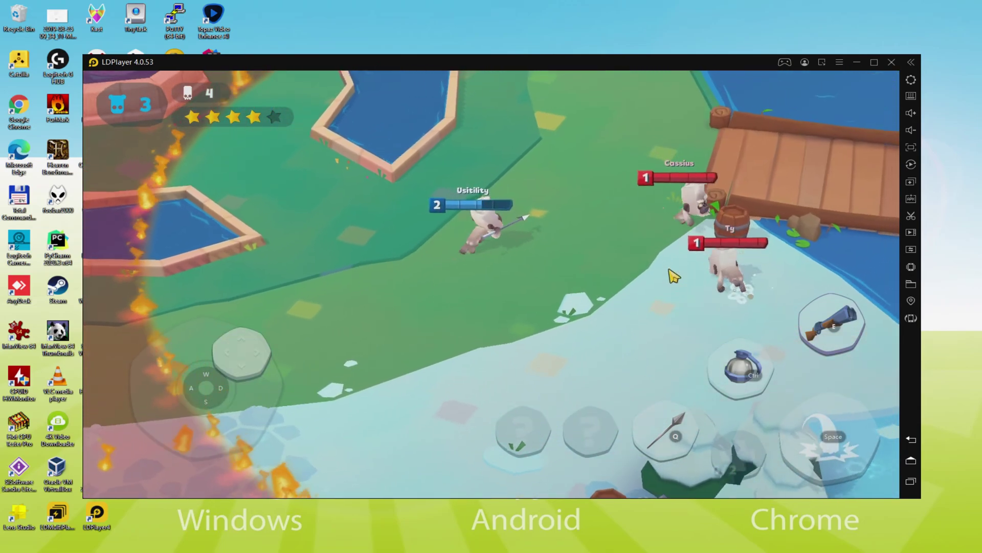
{"action": "key", "text": "ctrl"}
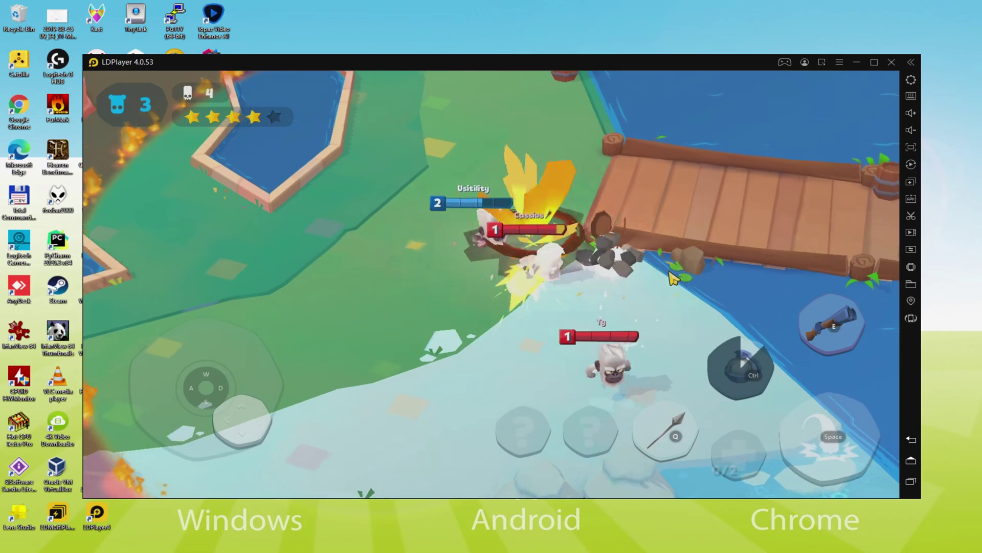
{"action": "key", "text": "q"}
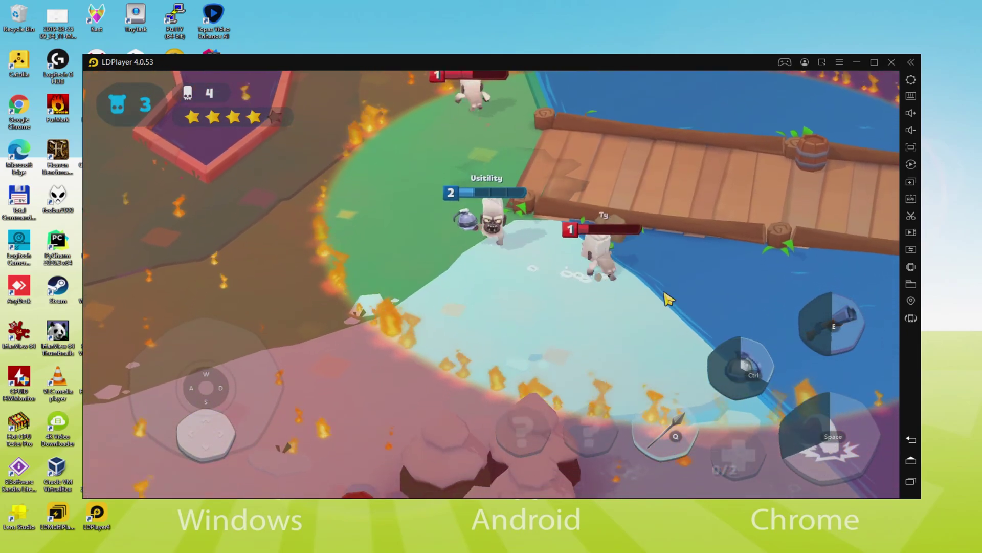
Step: Move down-right to finish off Ty, then heal with a medkit
{"action": "key", "text": "s"}
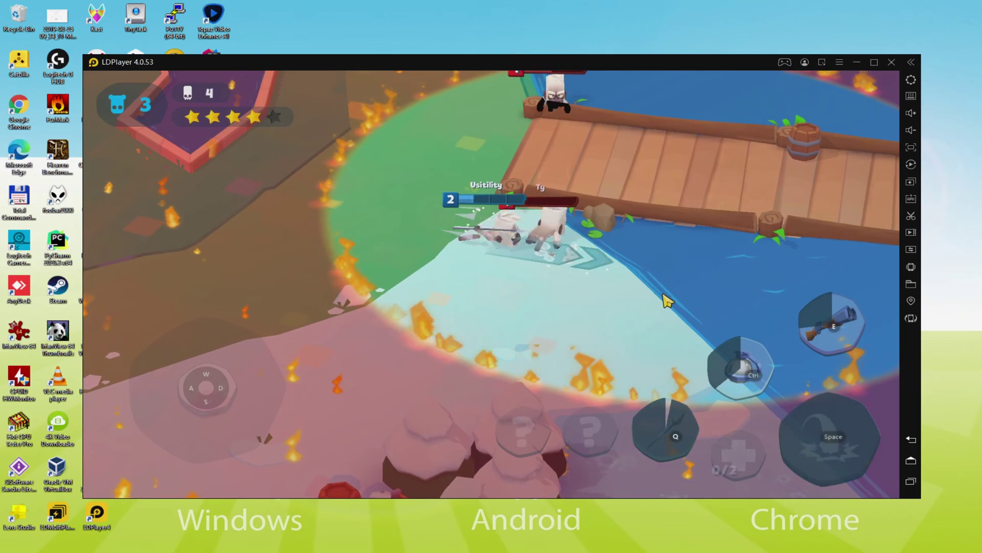
{"action": "key", "text": "s"}
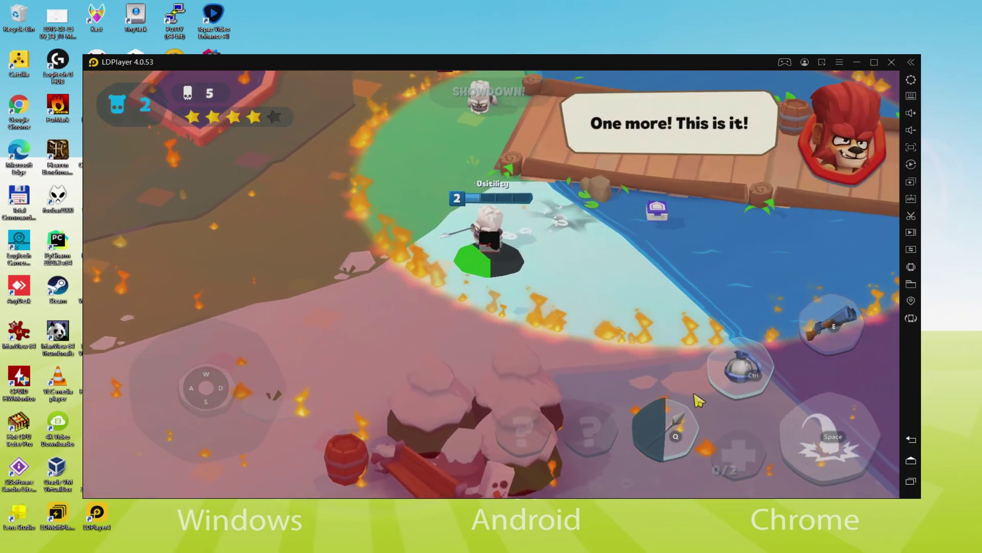
{"action": "left_click", "coordinate": [738, 463]}
Step: Battle Cassius on the bridge with E attacks, a Q spear dash and a Ctrl grenade
{"action": "key", "text": "w"}
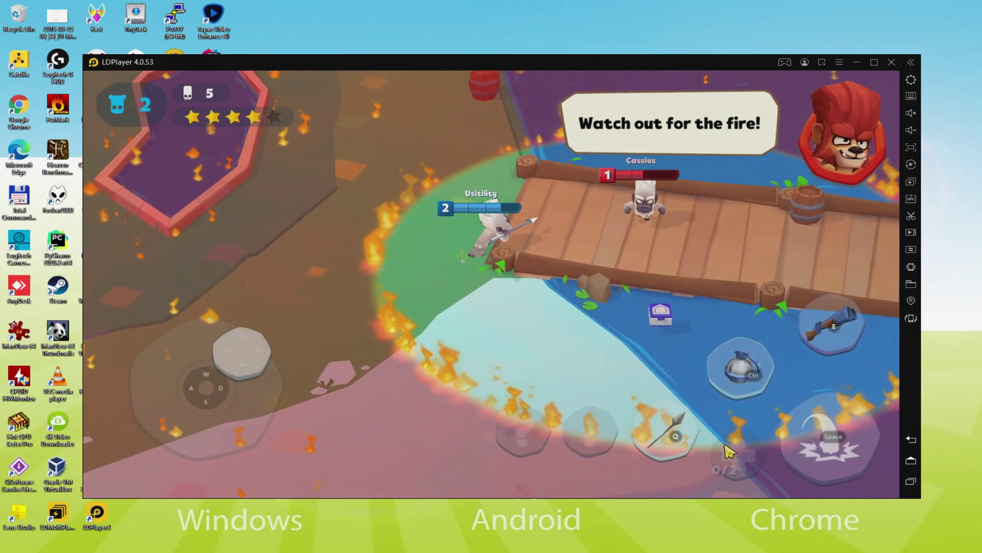
{"action": "key", "text": "e"}
{"action": "key", "text": "q"}
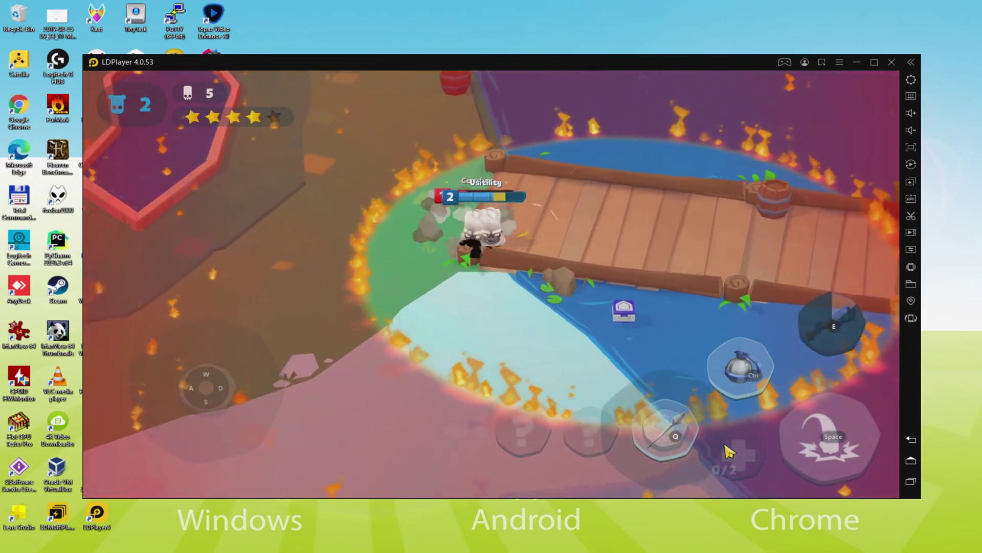
{"action": "key", "text": "d"}
{"action": "key", "text": "a"}
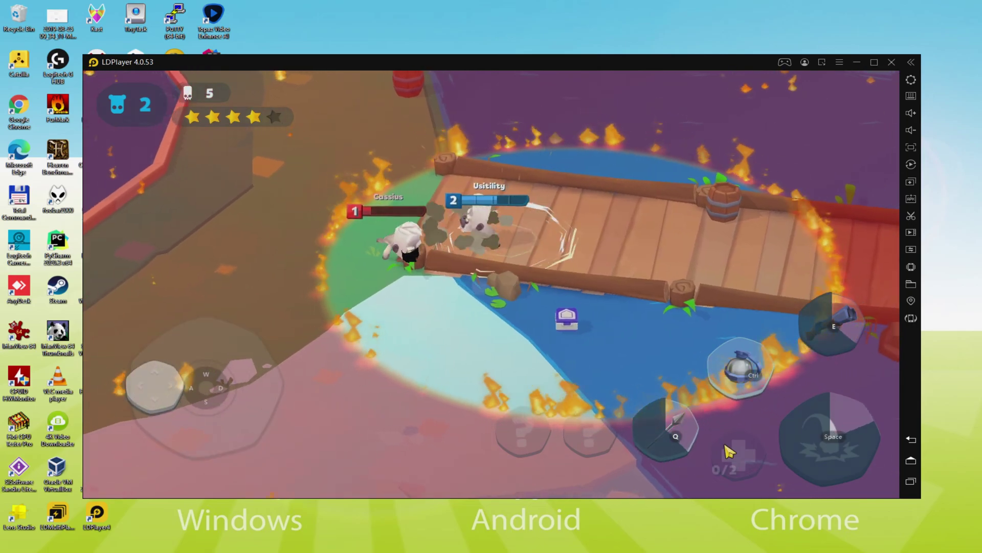
{"action": "key", "text": "ctrl"}
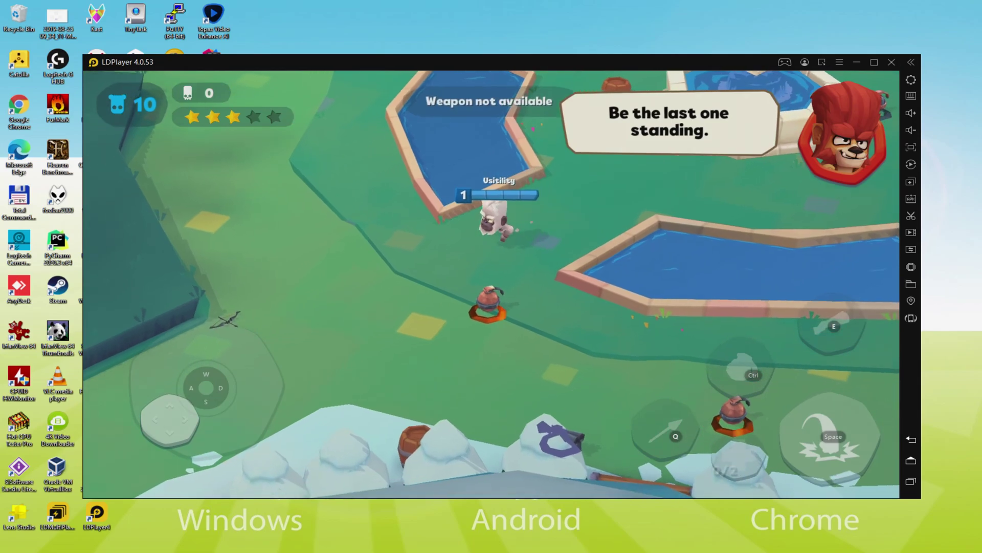
Step: In the fresh match, walk the character south and then to the right
{"action": "key", "text": "s"}
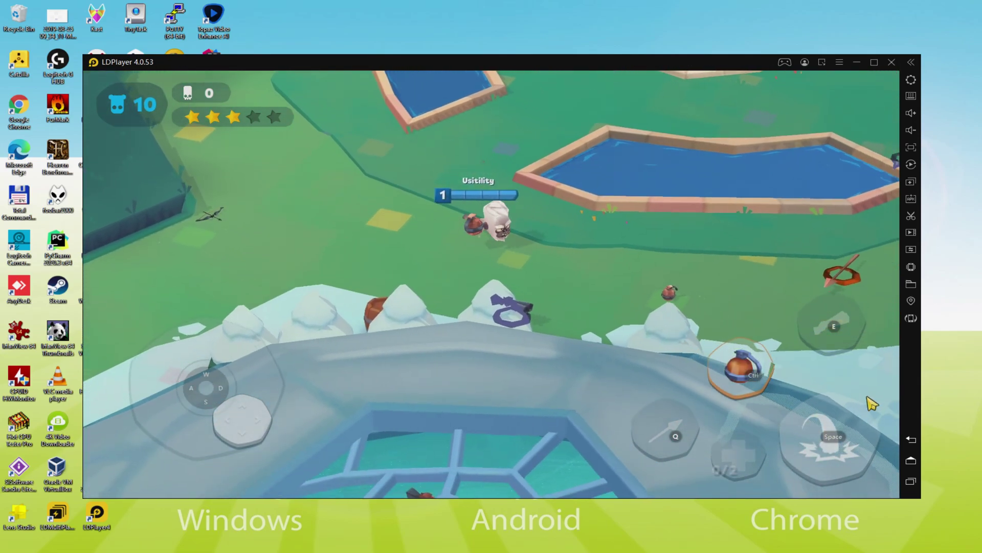
{"action": "key", "text": "d"}
{"action": "key", "text": "d"}
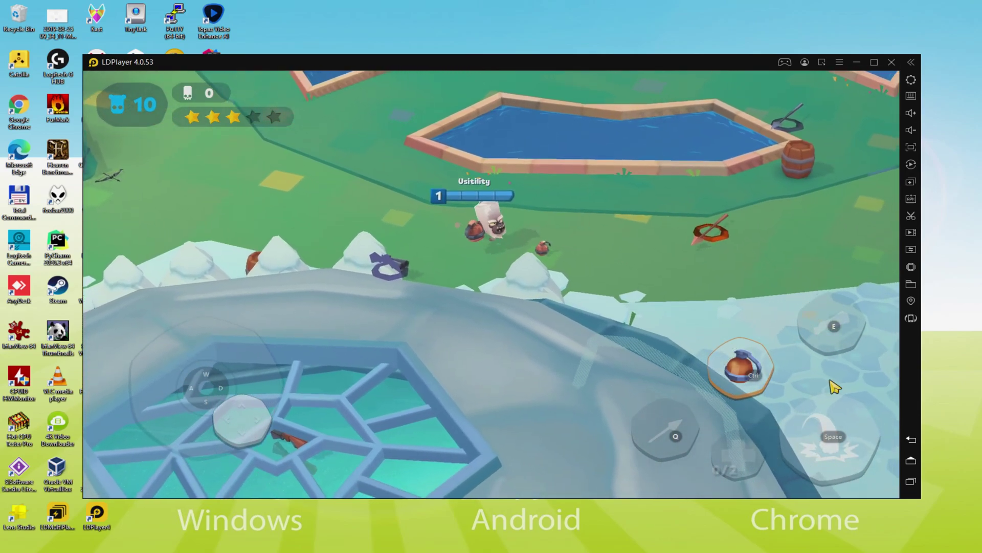
{"action": "key", "text": "d"}
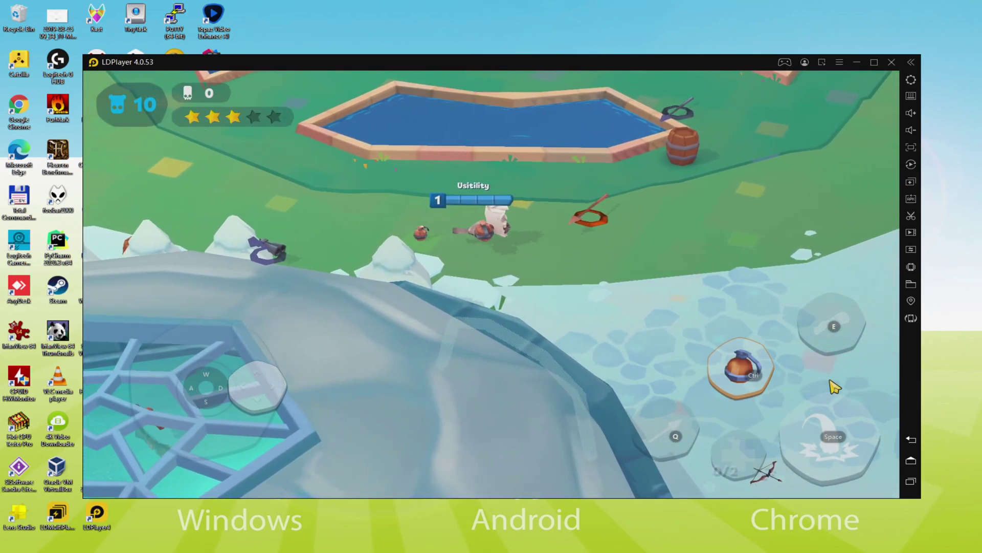